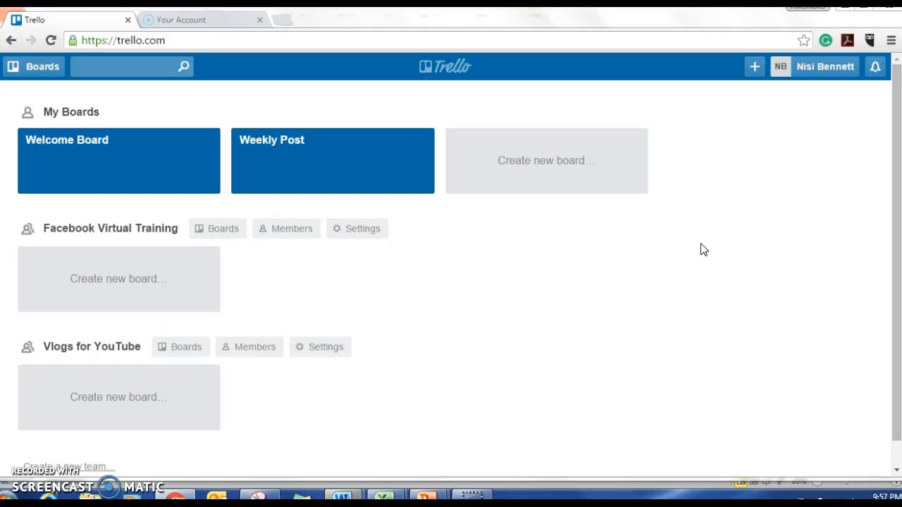
# Create a personal team named "TEAM 1" without a description.
pyautogui.click(722, 197)
pyautogui.click(754, 68)
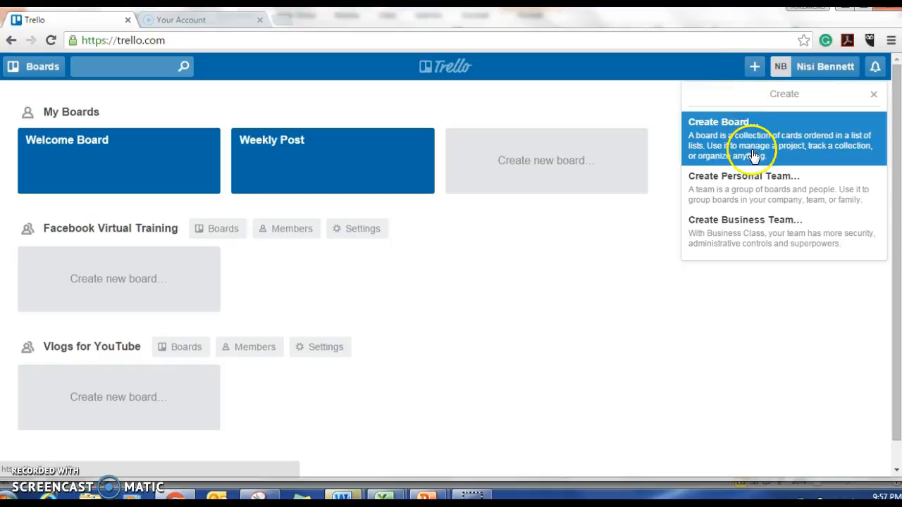
pyautogui.click(754, 193)
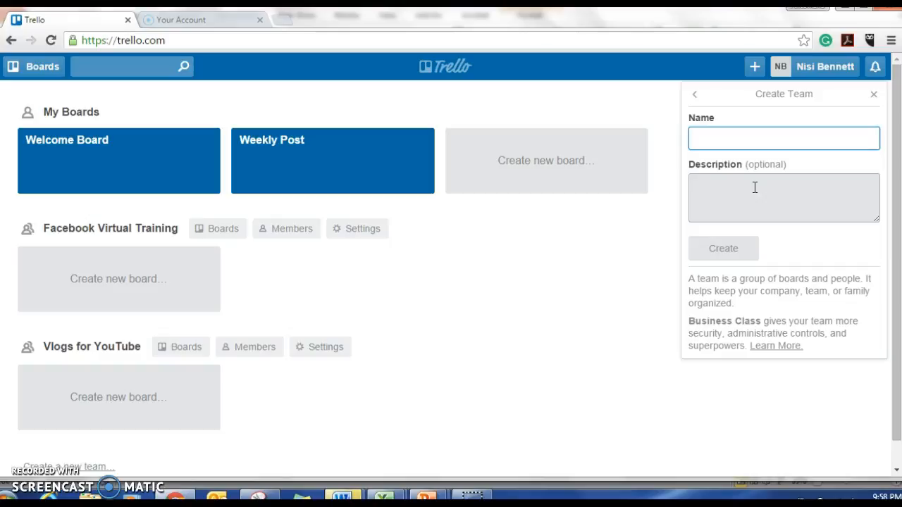
pyautogui.write('TEA')
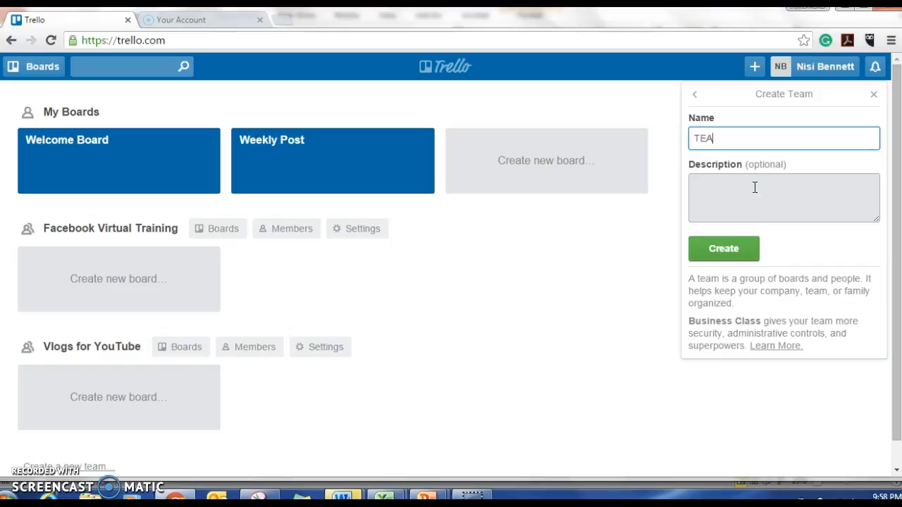
pyautogui.write('M 1')
pyautogui.click(724, 247)
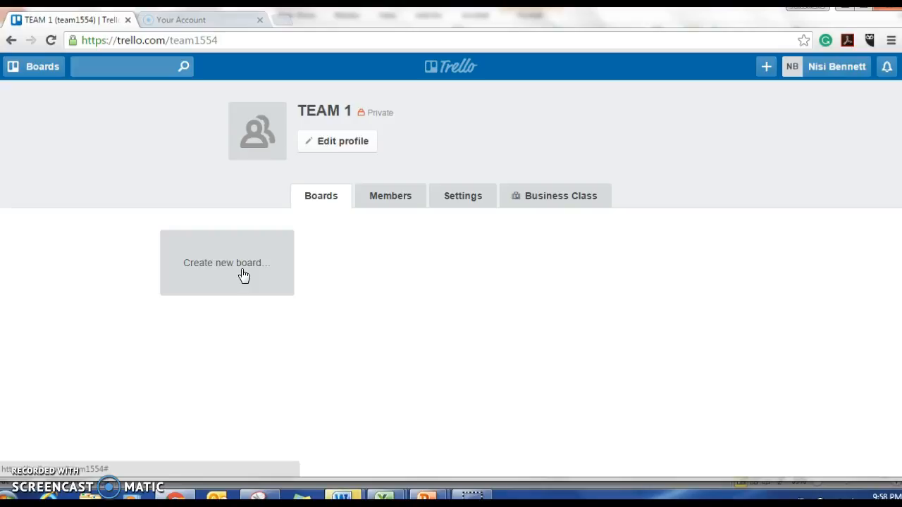
# Create a new board titled "Editorial Post" in TEAM 1, keeping it team visible.
pyautogui.click(244, 275)
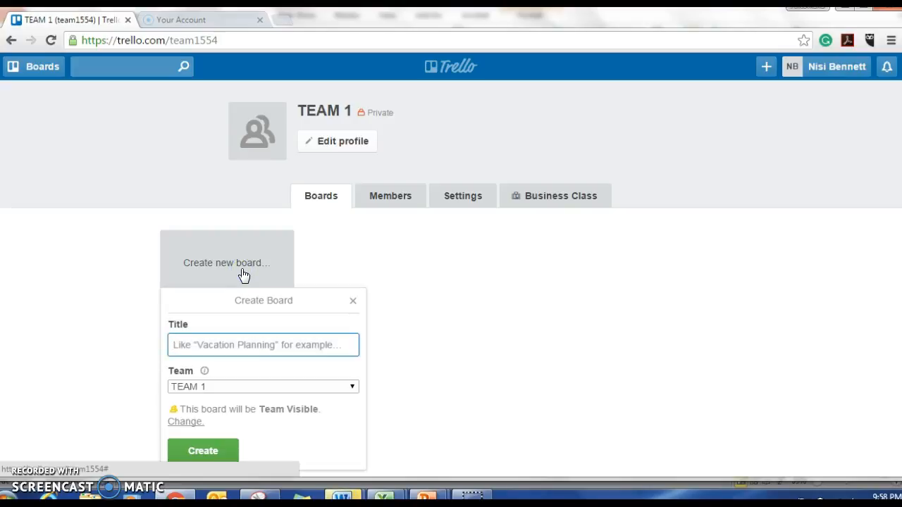
pyautogui.write('Edito')
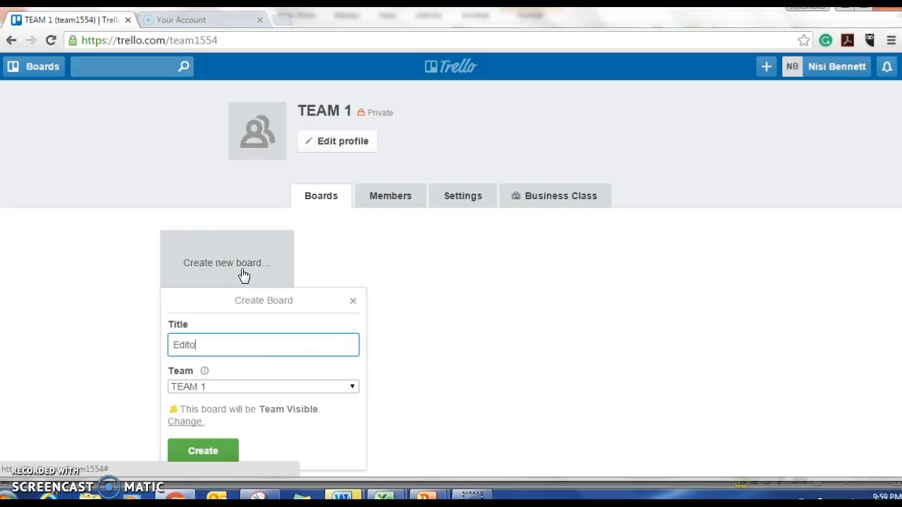
pyautogui.write('rial Post')
pyautogui.click(207, 453)
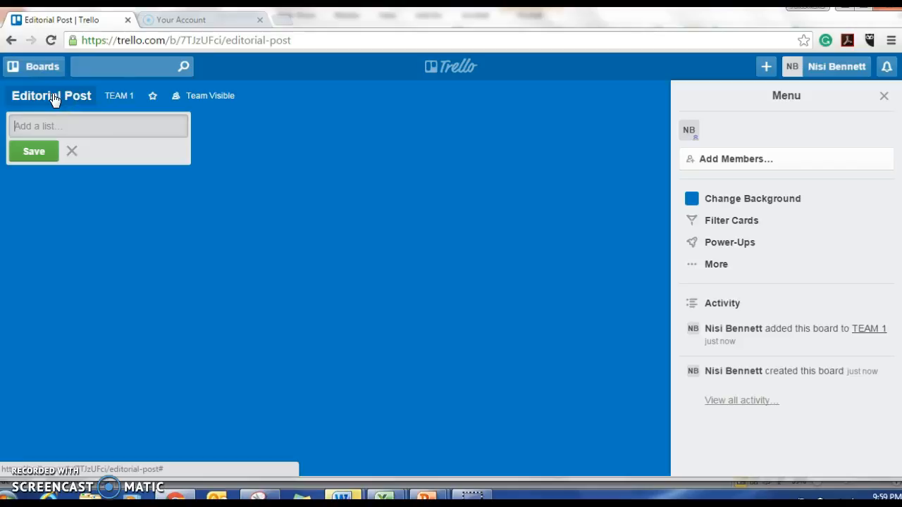
# Add three lists named "January", "Feb" and "March" to the Editorial Post board.
pyautogui.click(42, 121)
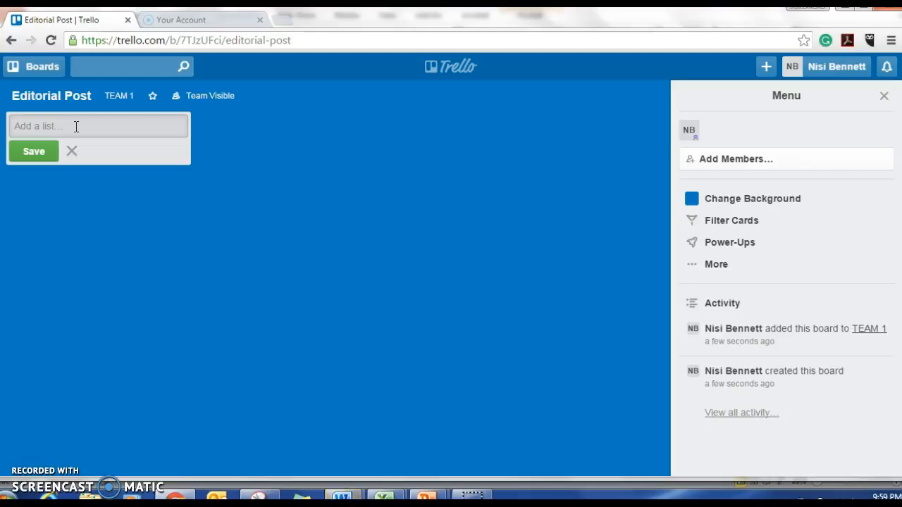
pyautogui.write('January')
pyautogui.click(34, 154)
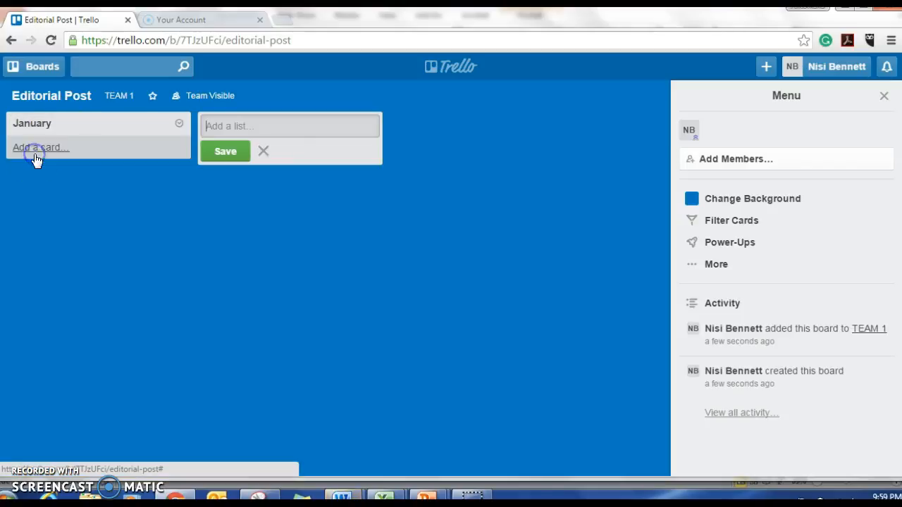
pyautogui.write('Feb')
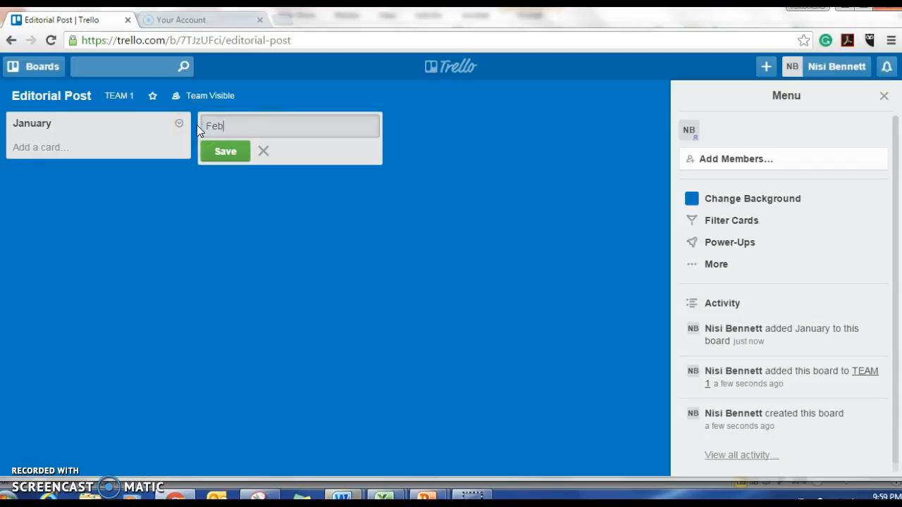
pyautogui.click(222, 151)
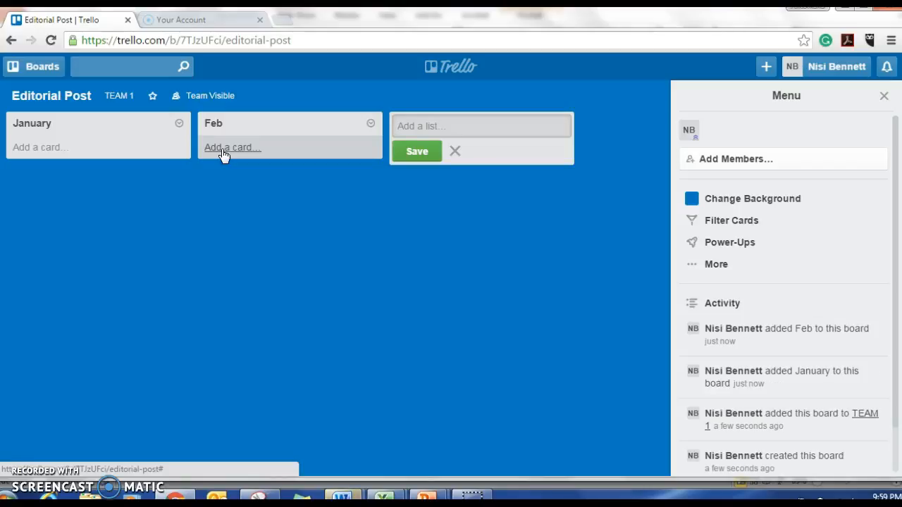
pyautogui.write('March')
pyautogui.click(417, 155)
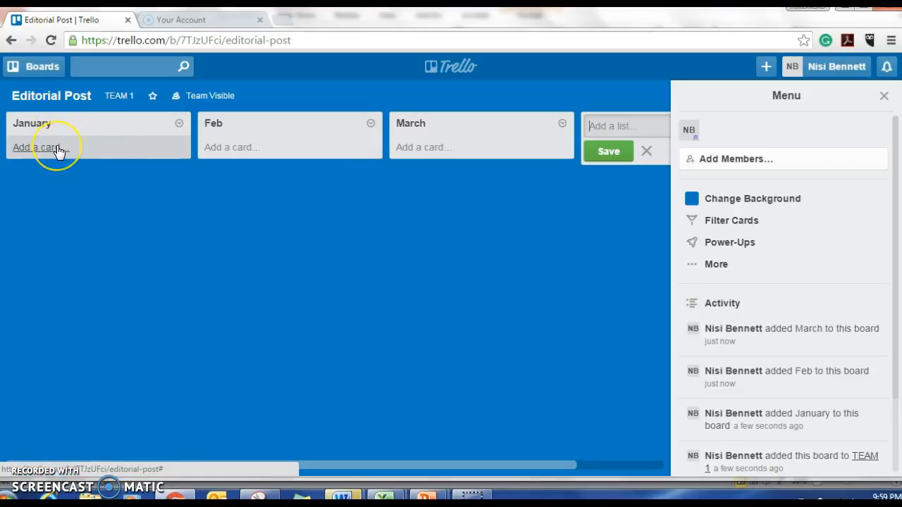
# Add the cards "Week 1", "Week 2" and "Week 3" to the January list.
pyautogui.click(58, 150)
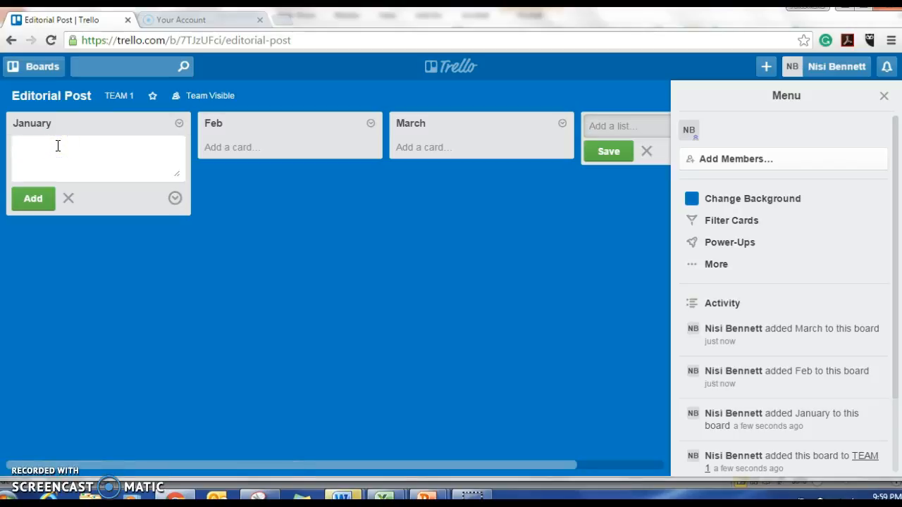
pyautogui.write('Week 1')
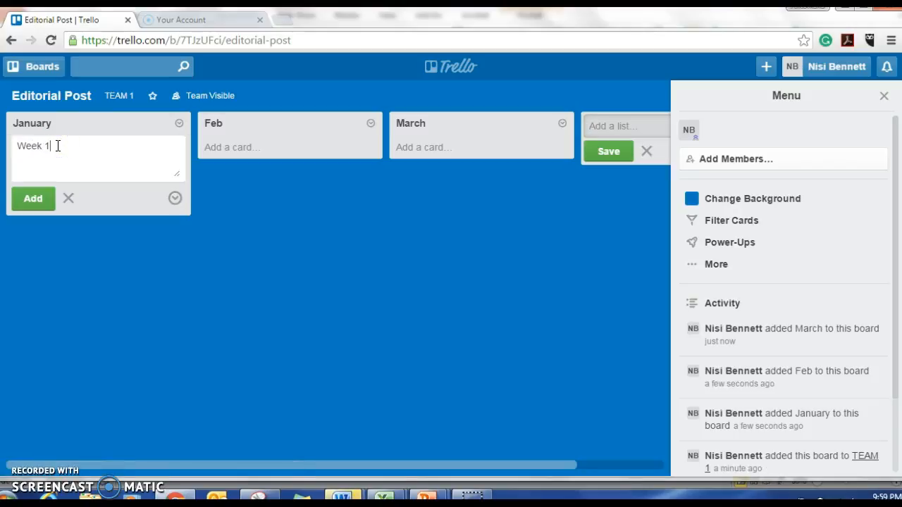
pyautogui.click(32, 197)
pyautogui.write('Week 2')
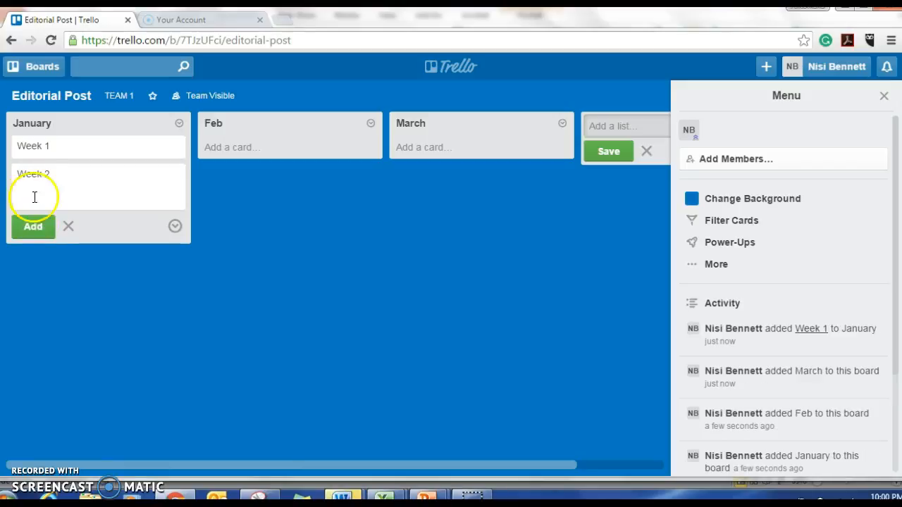
pyautogui.click(33, 226)
pyautogui.write('eek 3')
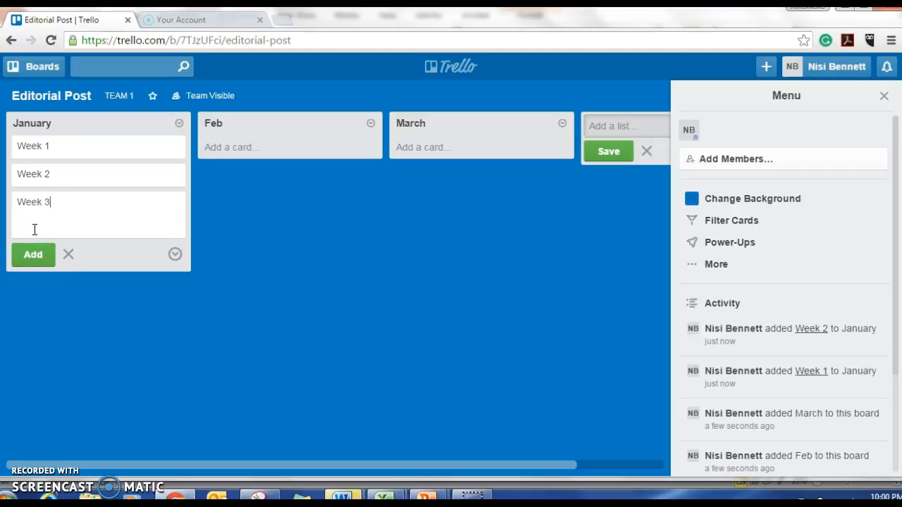
pyautogui.press('Return')
# Add a fourth card named "Week 4" to the January list.
pyautogui.write('Wee 4')
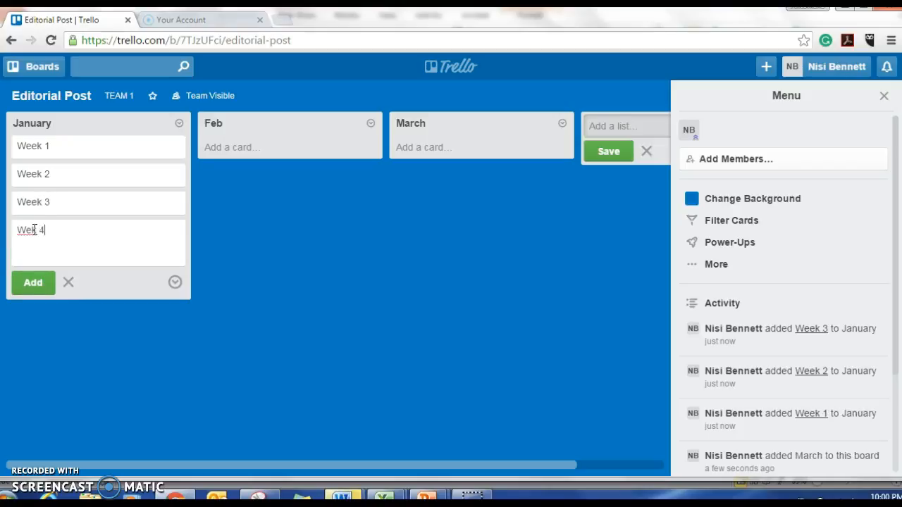
pyautogui.press('BackSpace')
pyautogui.press('BackSpace')
pyautogui.press('BackSpace')
pyautogui.write('ek 4')
pyautogui.click(35, 257)
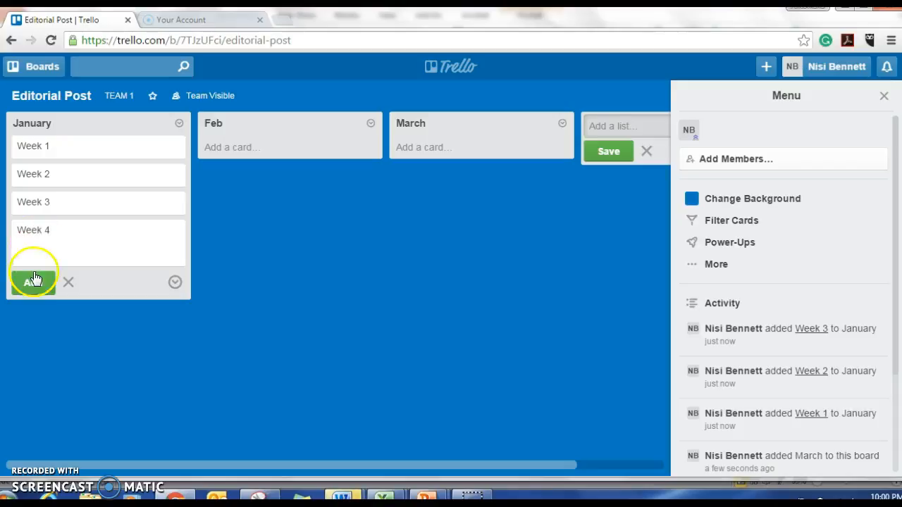
pyautogui.click(37, 281)
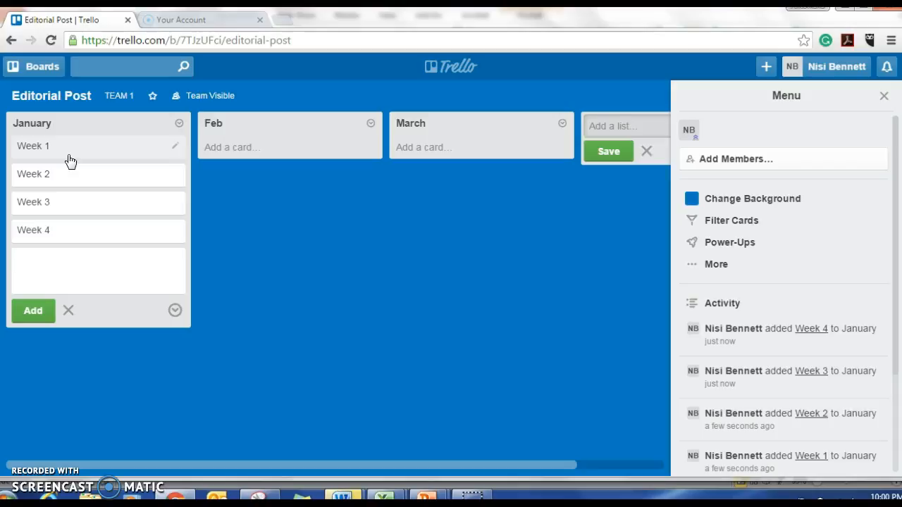
# Open the Week 1 card in January and save "New Years Resolutions" as its description.
pyautogui.click(68, 156)
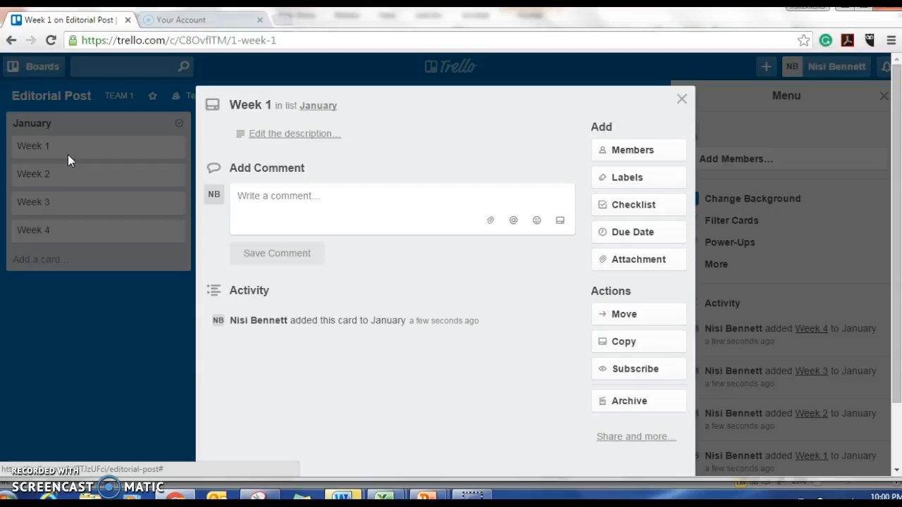
pyautogui.click(266, 135)
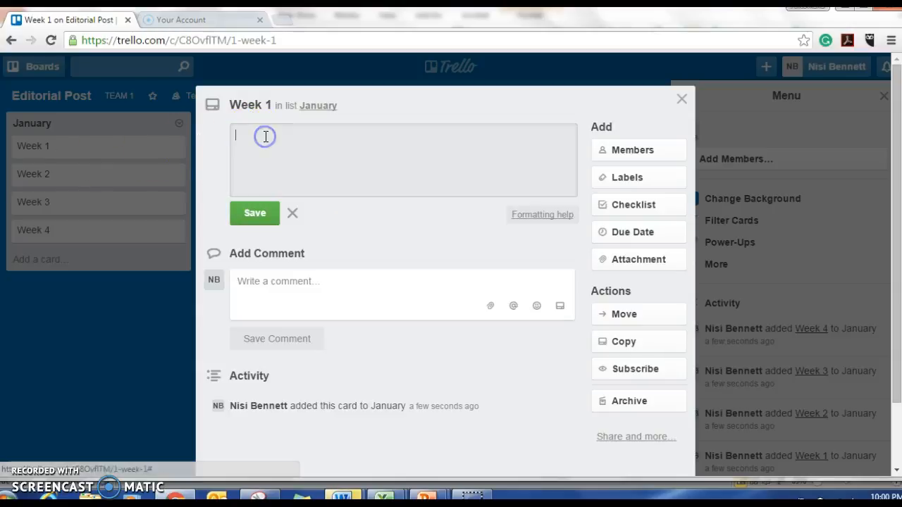
pyautogui.write('New ')
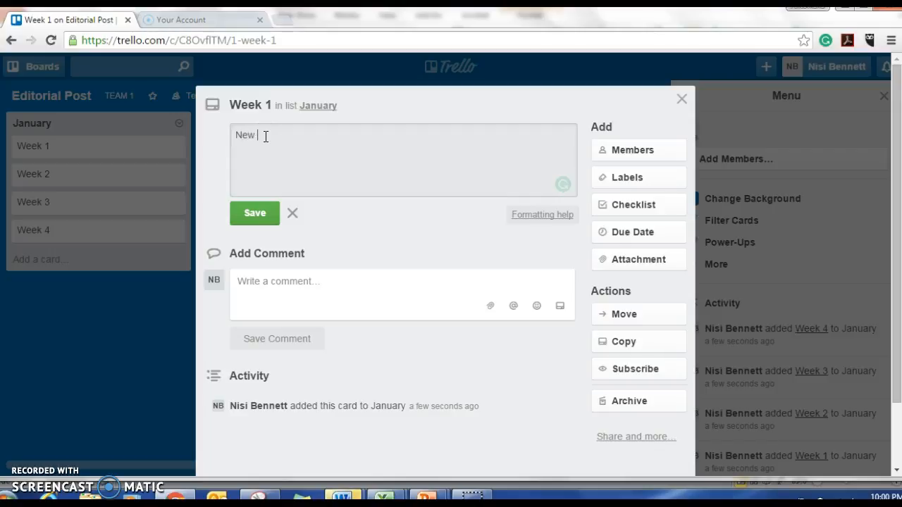
pyautogui.write('Years Resolutions')
pyautogui.click(256, 220)
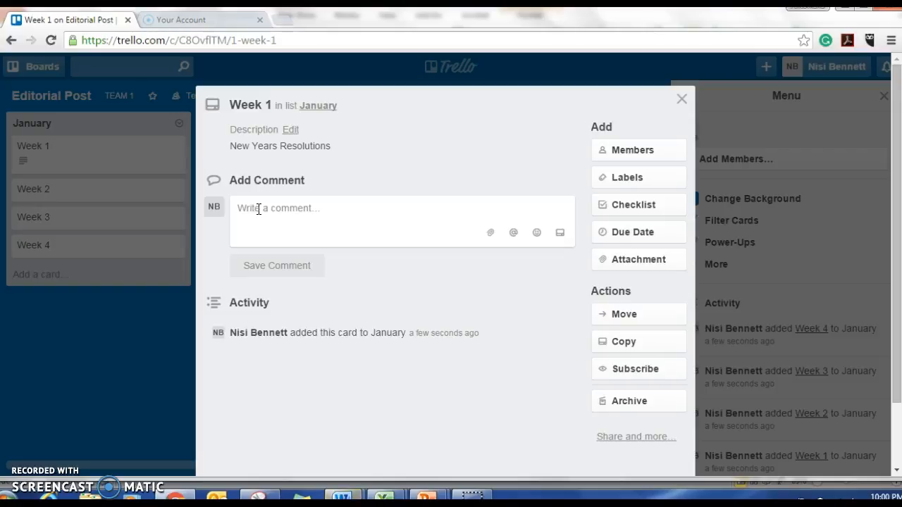
# Add a checklist titled "Blog Post To Do List" to the Week 1 card.
pyautogui.click(646, 204)
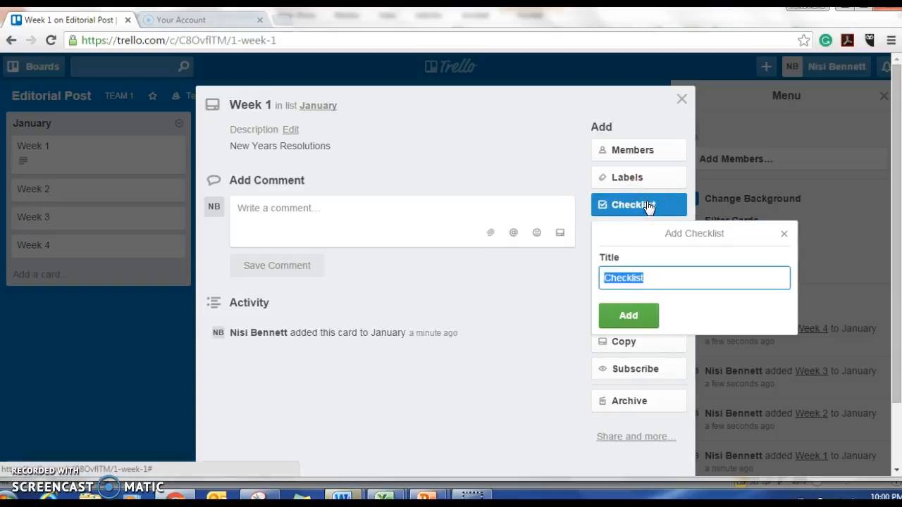
pyautogui.write('B')
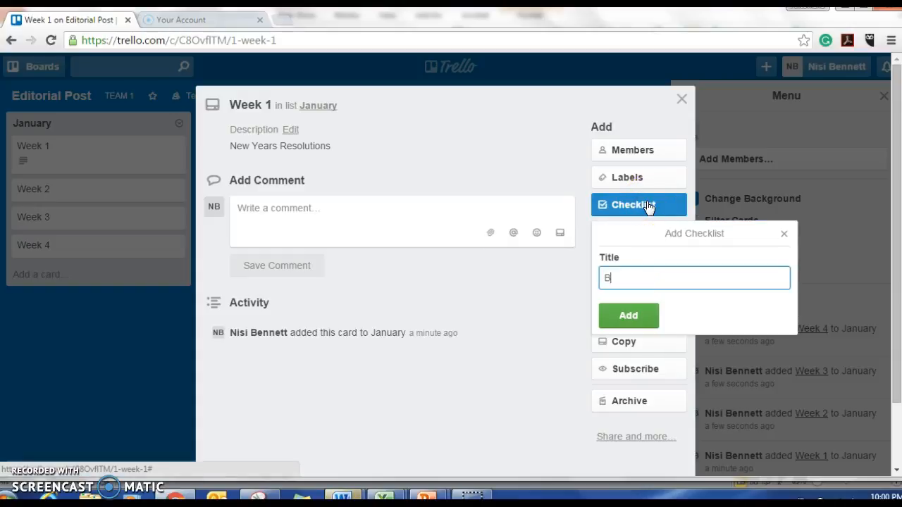
pyautogui.write('log Post To Do List')
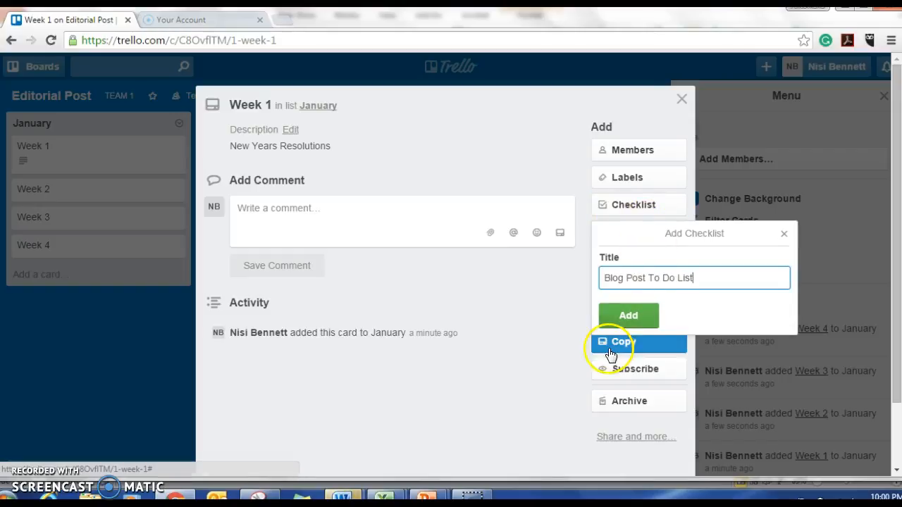
pyautogui.click(626, 319)
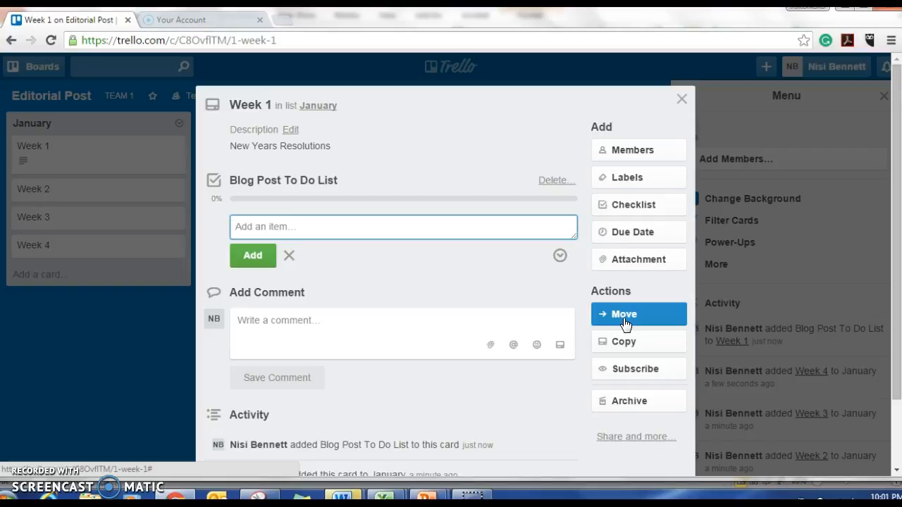
# Add the items "Topic" and "Title" to the Blog Post To Do List checklist.
pyautogui.write('Topic')
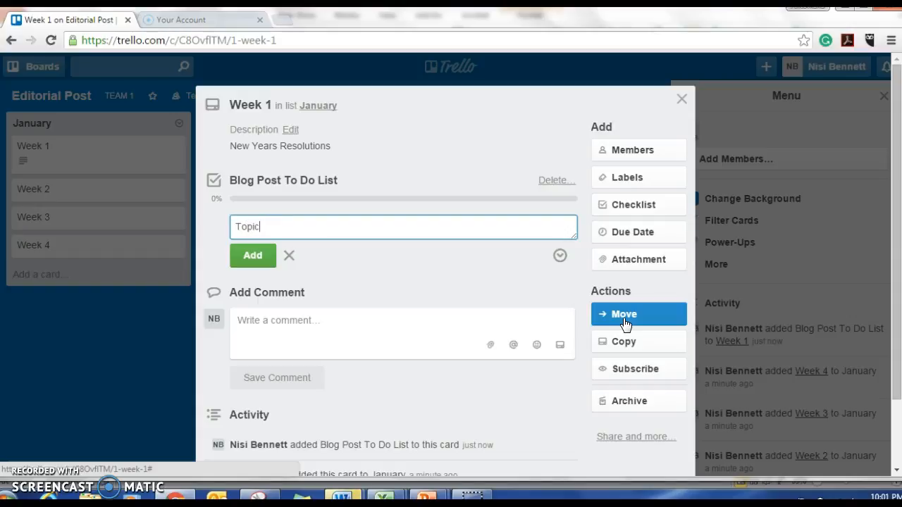
pyautogui.press('Return')
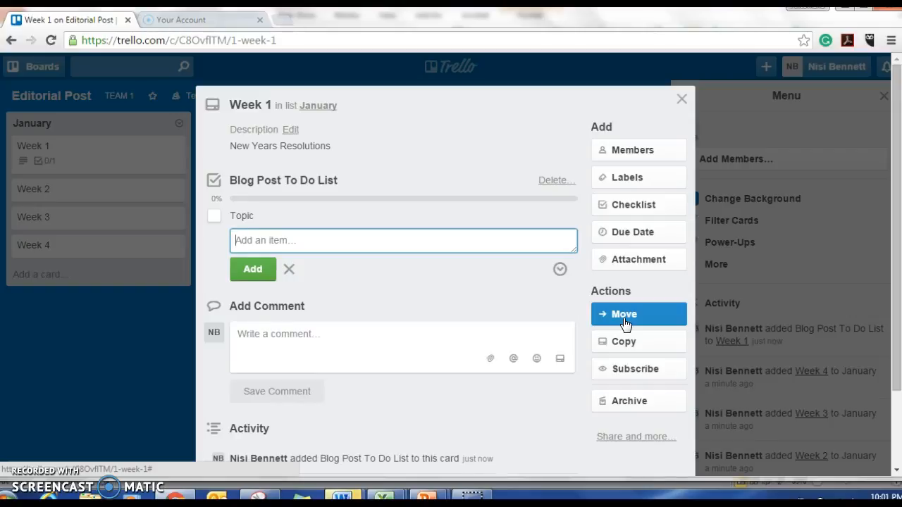
pyautogui.write('Title')
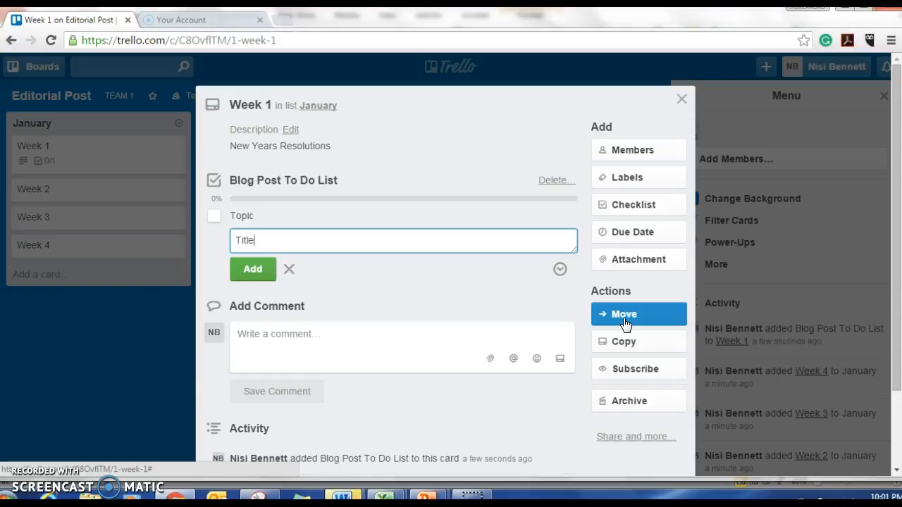
pyautogui.press('Return')
# Add the item "Images for SoMe" to the Blog Post To Do List checklist.
pyautogui.write('Imga')
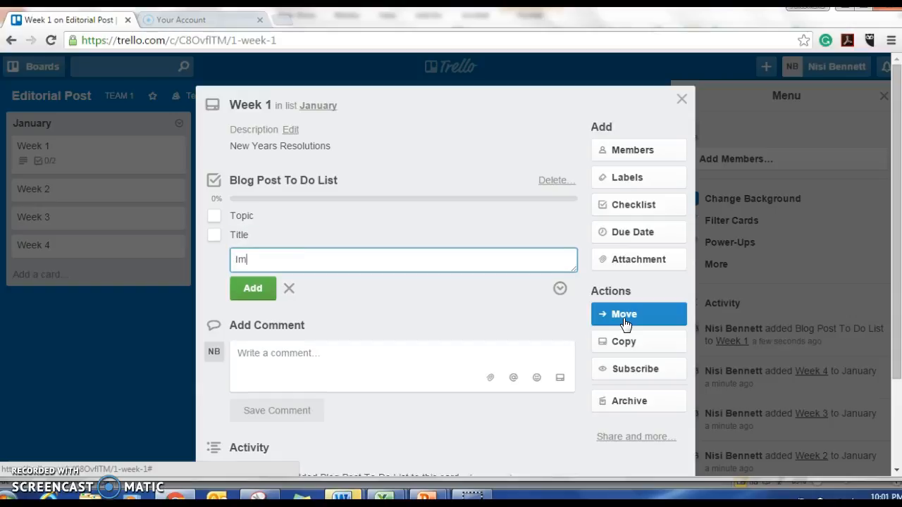
pyautogui.press('BackSpace')
pyautogui.press('BackSpace')
pyautogui.write('ages for SoMe')
pyautogui.press('Return')
# Add the item "Images for Blog" to the Blog Post To Do List checklist.
pyautogui.write('Ina')
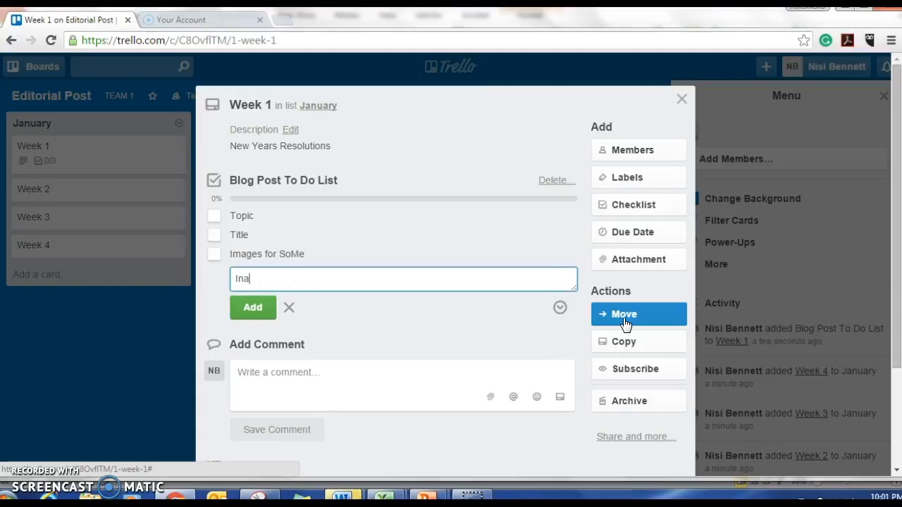
pyautogui.write('ges')
pyautogui.press('BackSpace')
pyautogui.press('BackSpace')
pyautogui.press('BackSpace')
pyautogui.press('BackSpace')
pyautogui.press('BackSpace')
pyautogui.press('BackSpace')
pyautogui.write('mages for Blog')
pyautogui.press('Return')
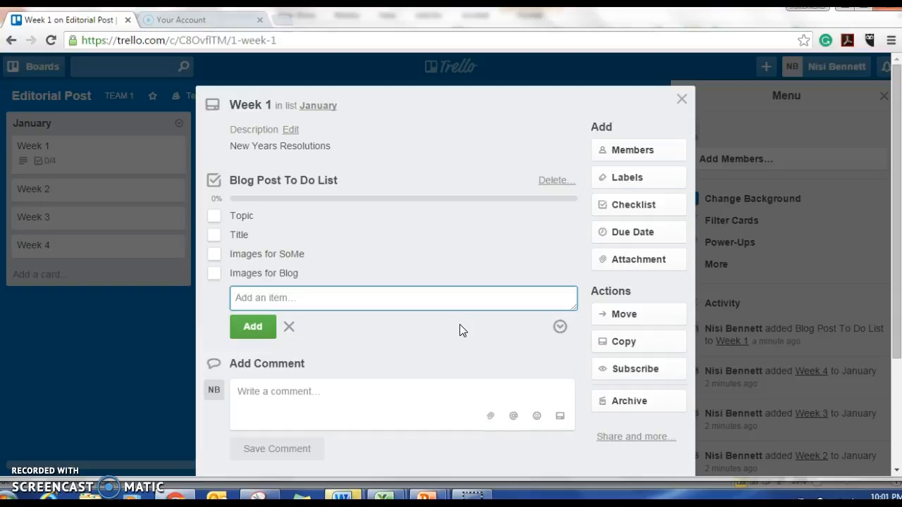
# Add the items "Post FB" and "Post Twitter" to the Blog Post To Do List checklist.
pyautogui.write('Post ')
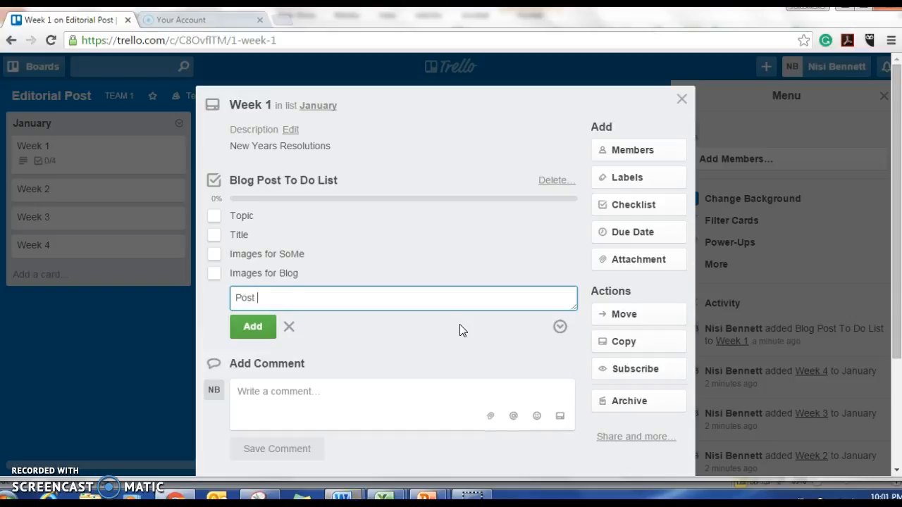
pyautogui.write('FB')
pyautogui.press('Return')
pyautogui.write('Po')
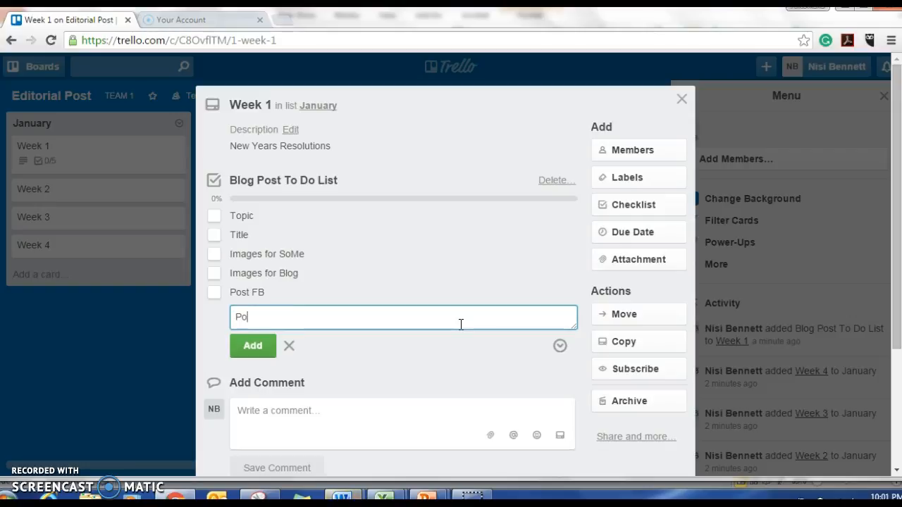
pyautogui.write('st')
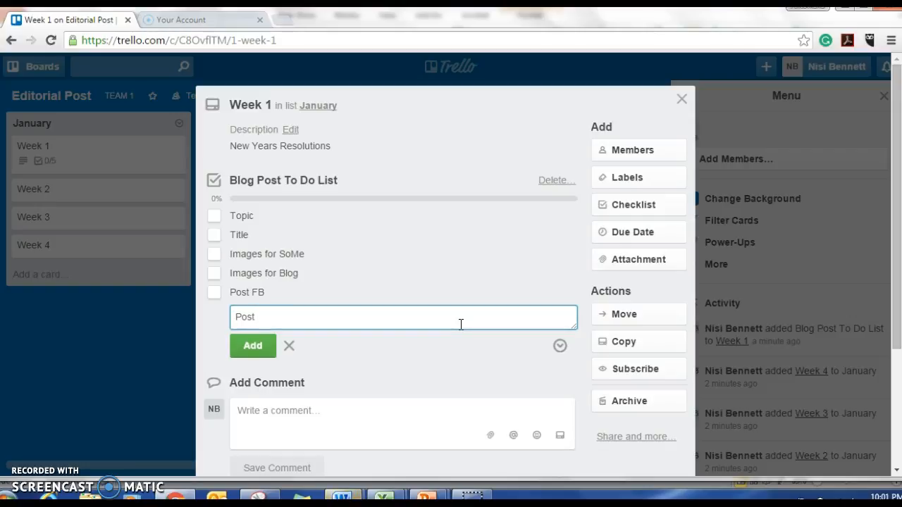
pyautogui.write(' Twitter')
pyautogui.press('Return')
# Add the item "Post Pinterest" to the Blog Post To Do List checklist.
pyautogui.write('Post')
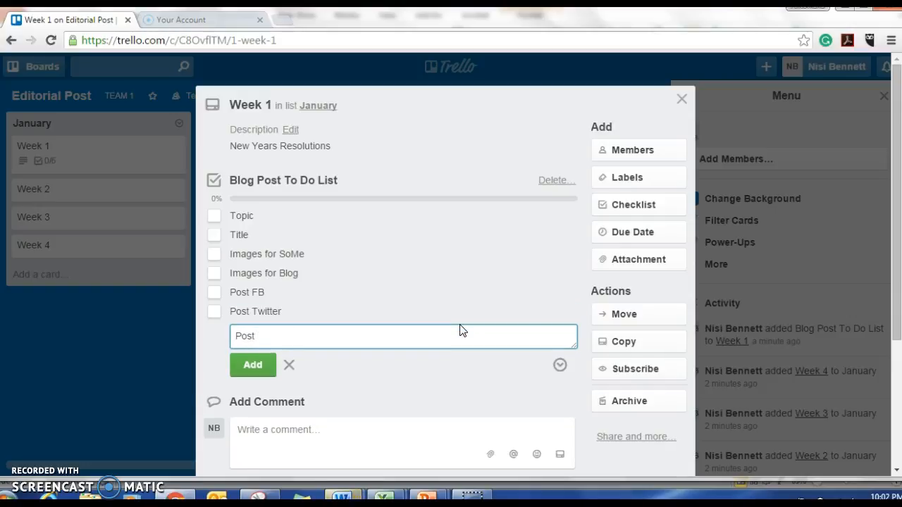
pyautogui.write(' Pinterest')
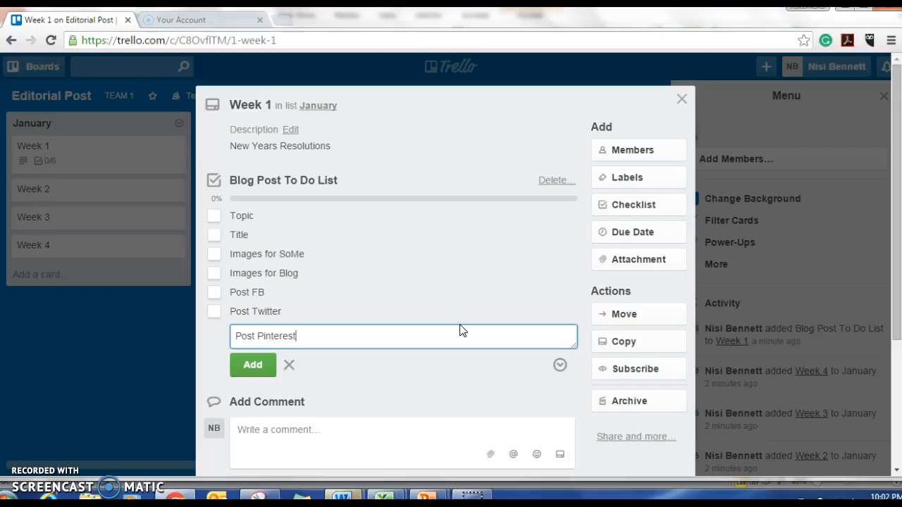
pyautogui.click(253, 365)
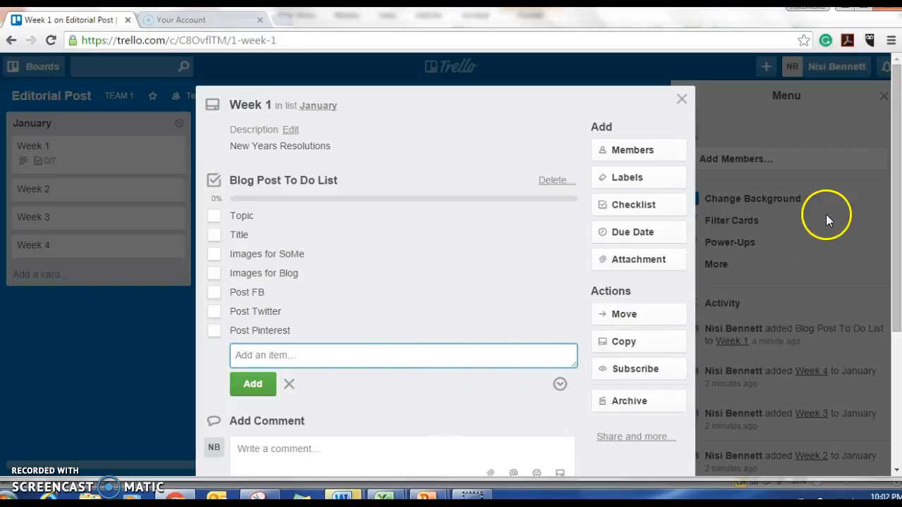
# Attach the Slide1 image from the computer to the Week 1 card and close the card.
pyautogui.moveTo(892, 203); pyautogui.dragTo(884, 300)
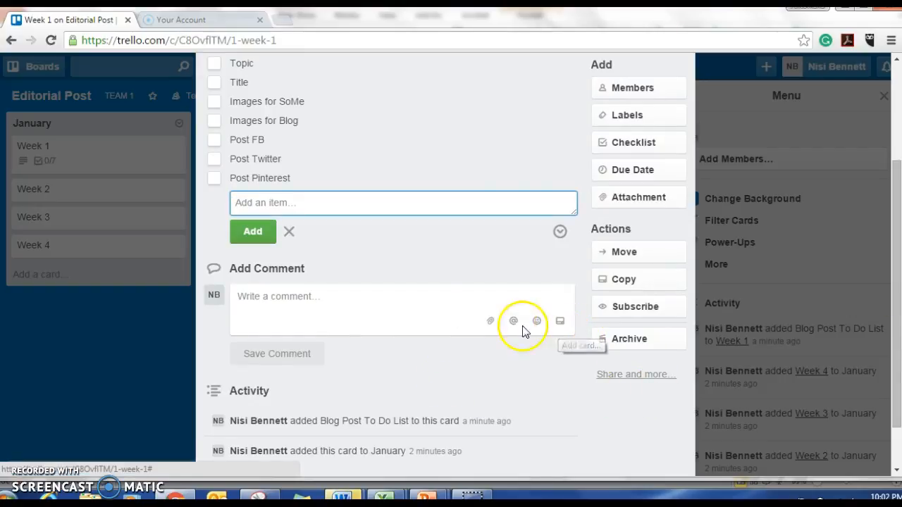
pyautogui.click(491, 324)
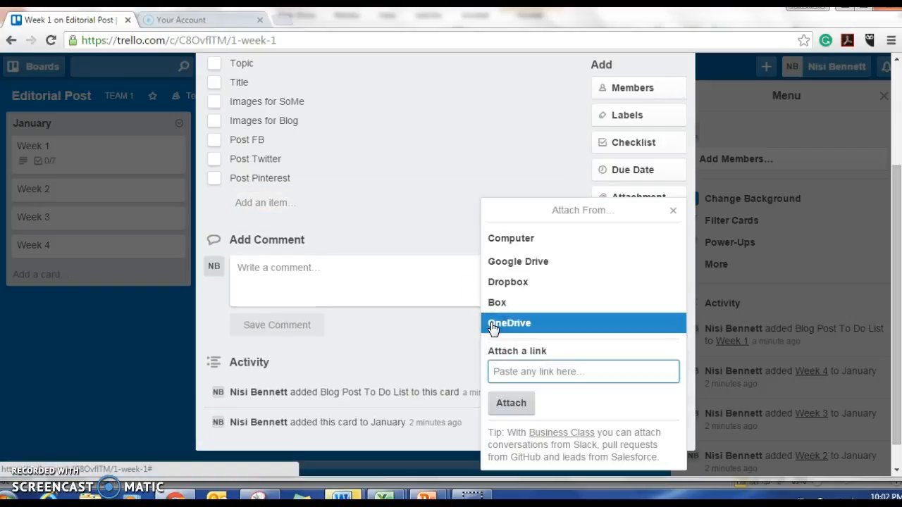
pyautogui.click(505, 238)
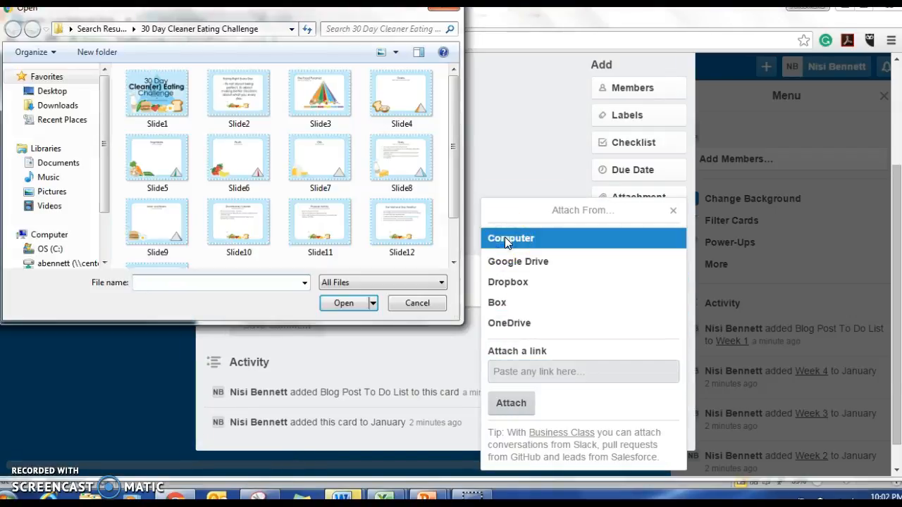
pyautogui.click(150, 104)
pyautogui.click(344, 303)
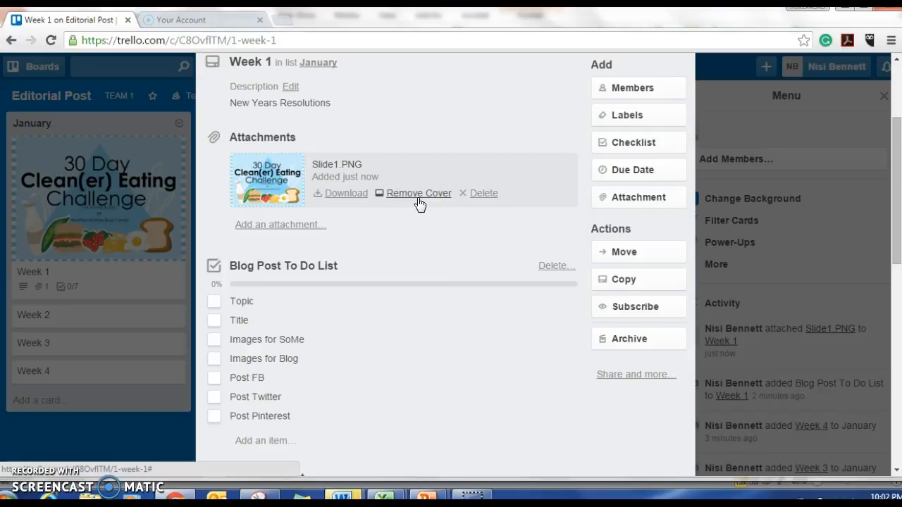
pyautogui.click(160, 415)
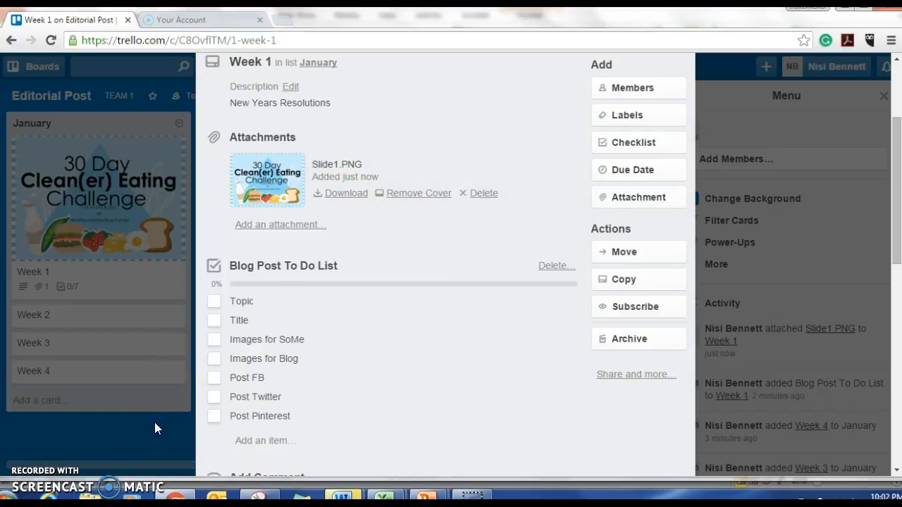
pyautogui.click(155, 423)
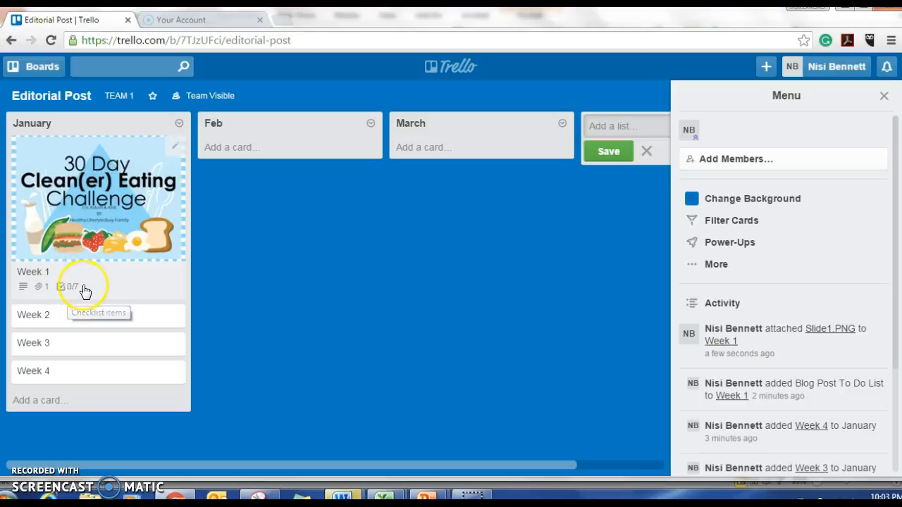
# Copy January's Week 1 card to the Feb list of the Editorial Post board, keeping its checklist and attachment, and return to the board.
pyautogui.click(118, 282)
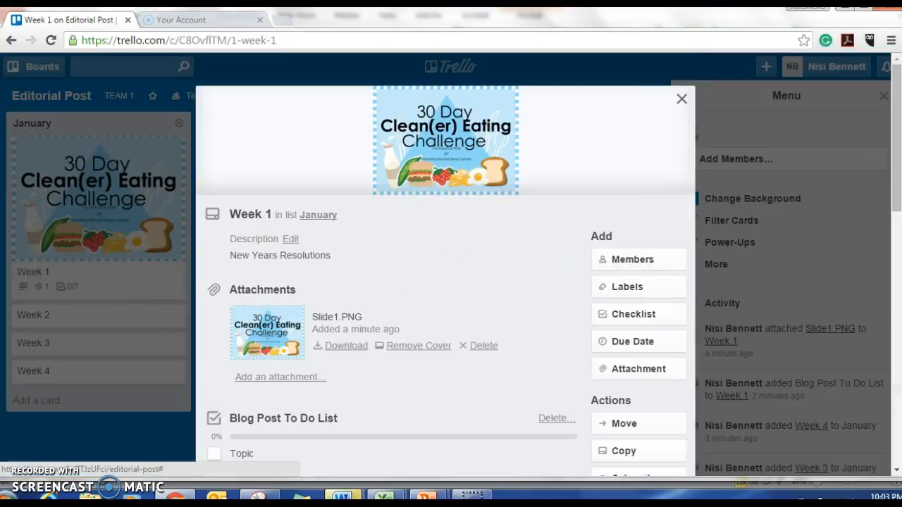
pyautogui.moveTo(900, 145); pyautogui.dragTo(896, 199)
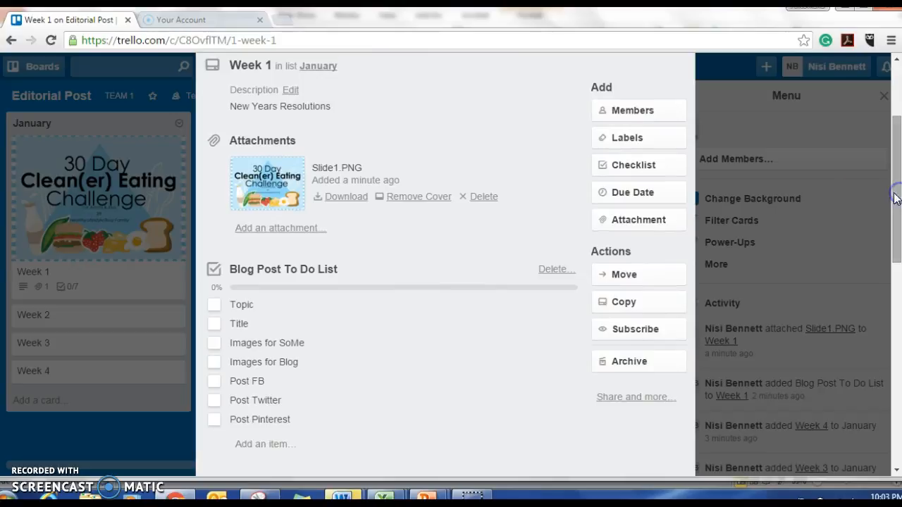
pyautogui.click(624, 303)
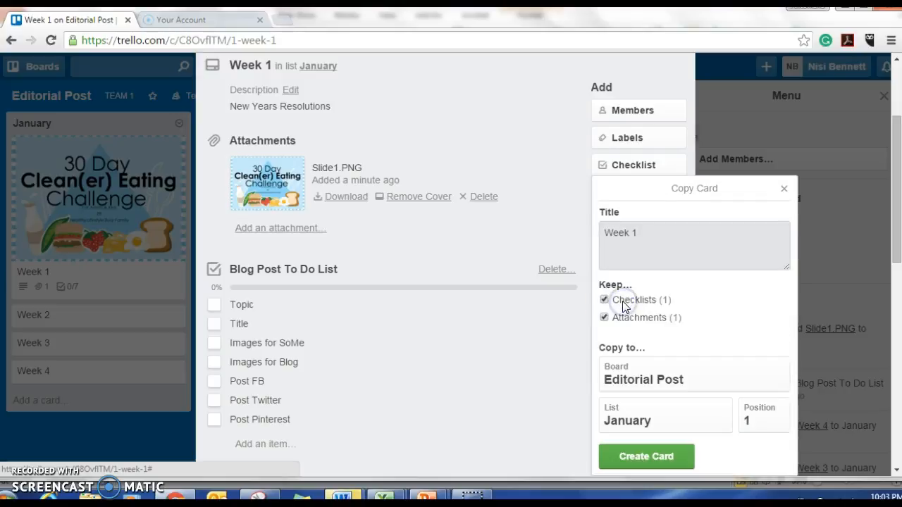
pyautogui.click(654, 246)
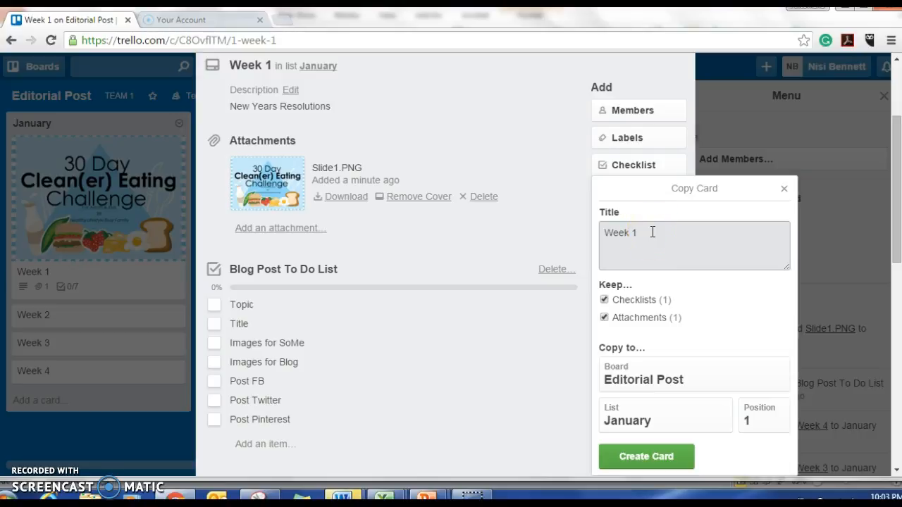
pyautogui.click(699, 420)
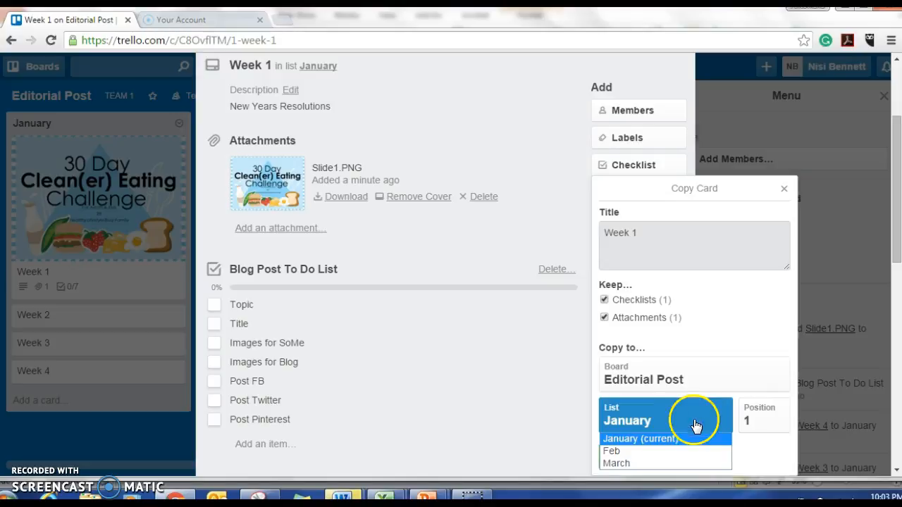
pyautogui.click(653, 449)
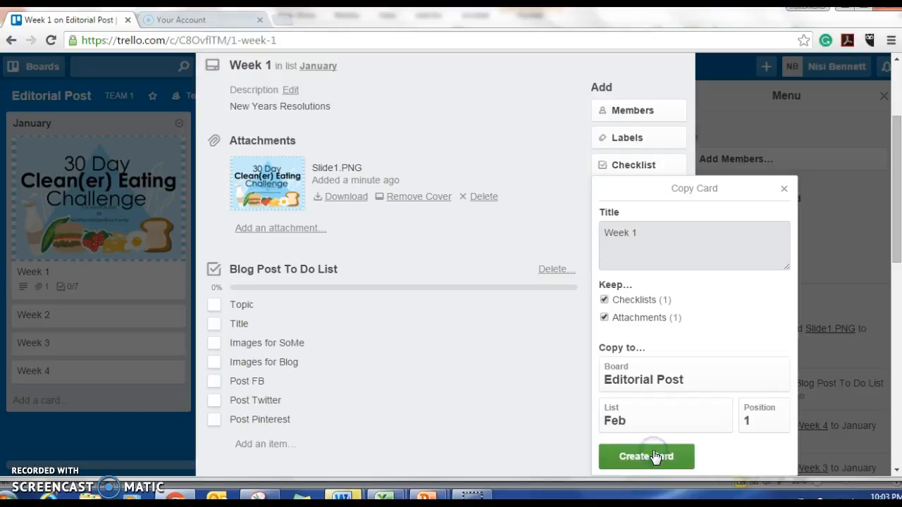
pyautogui.click(656, 458)
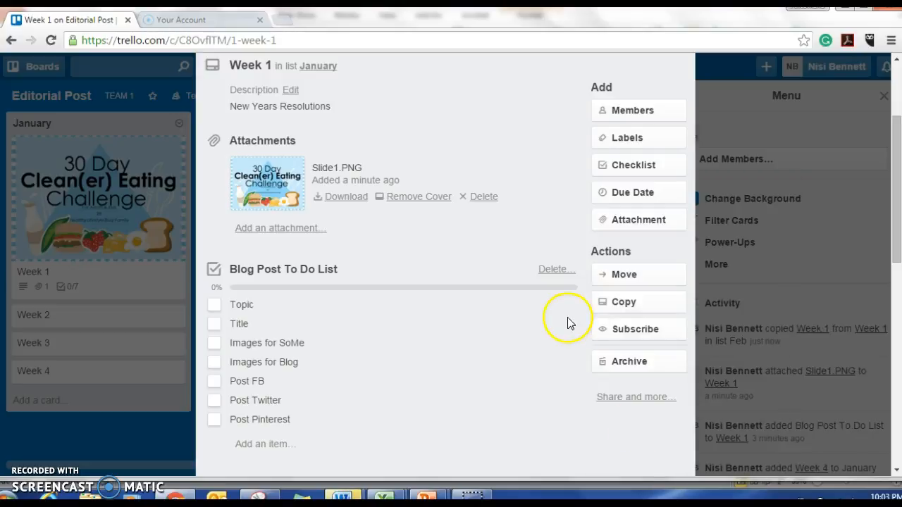
pyautogui.click(141, 431)
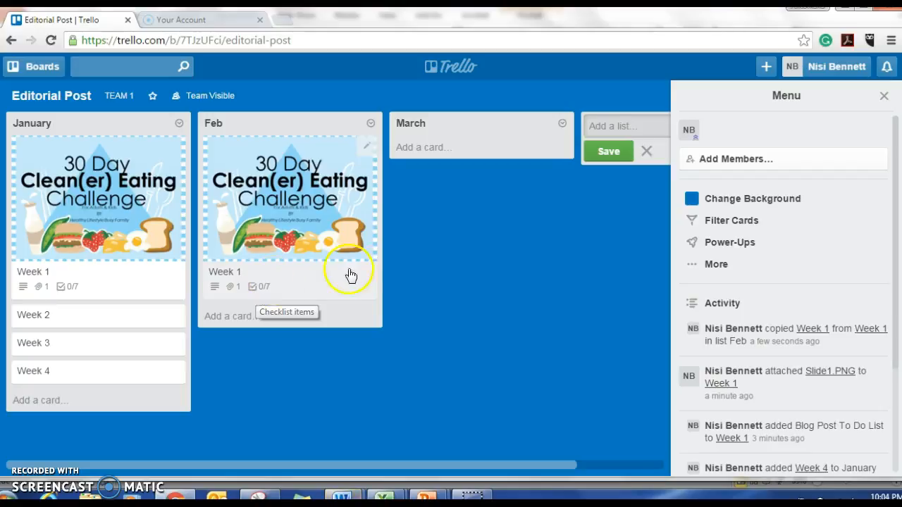
# Hide the board menu and create a personal team named "Blueprint".
pyautogui.click(604, 227)
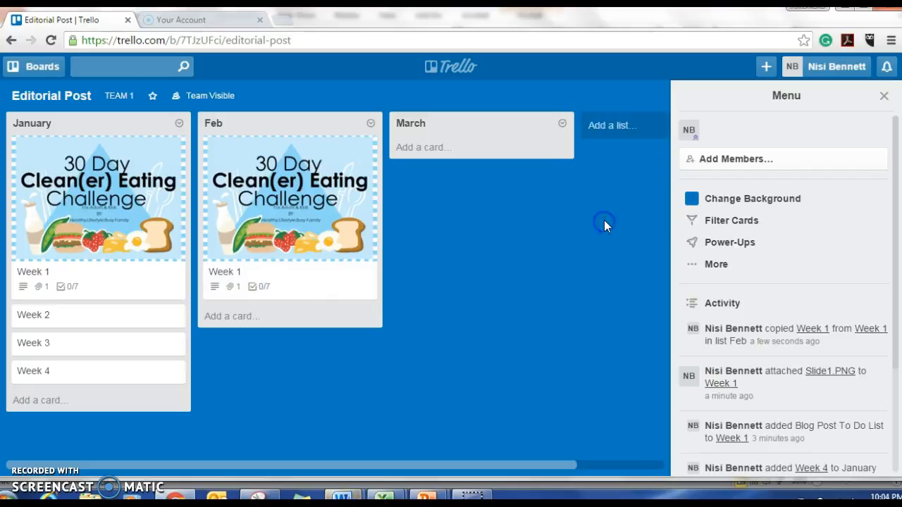
pyautogui.click(885, 96)
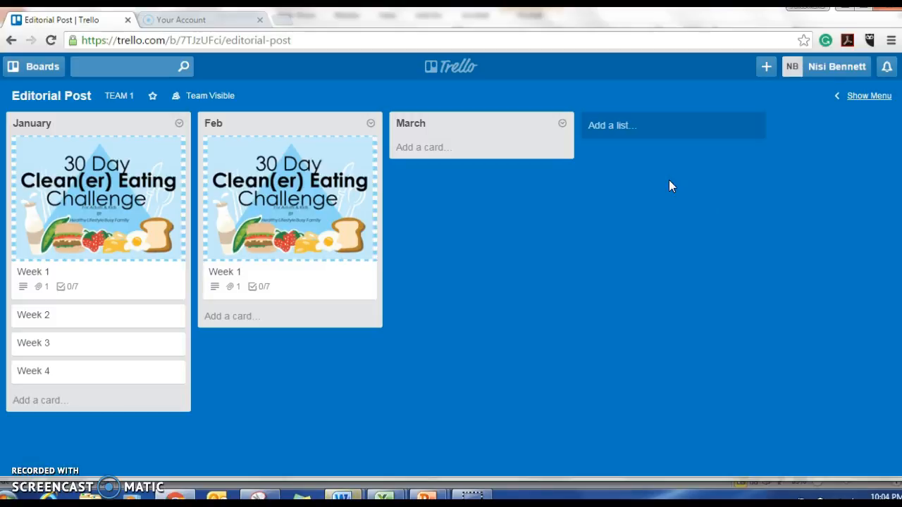
pyautogui.click(764, 68)
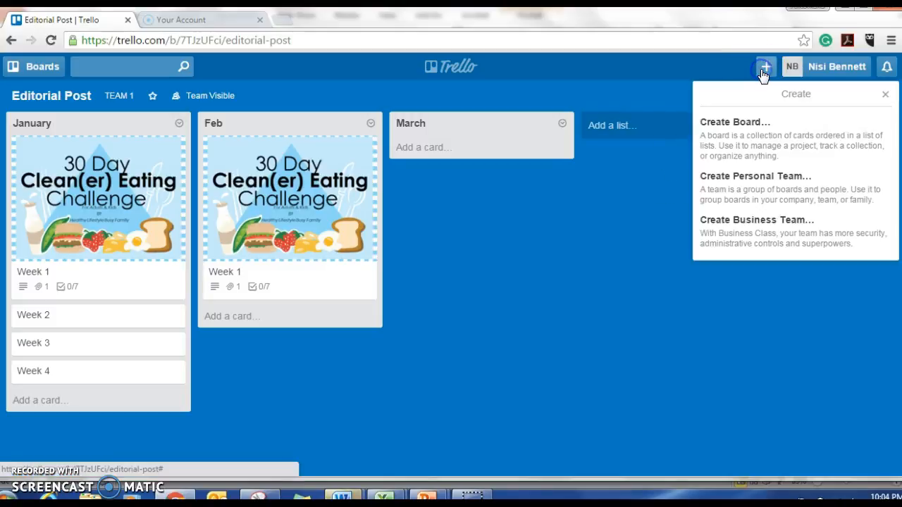
pyautogui.click(751, 189)
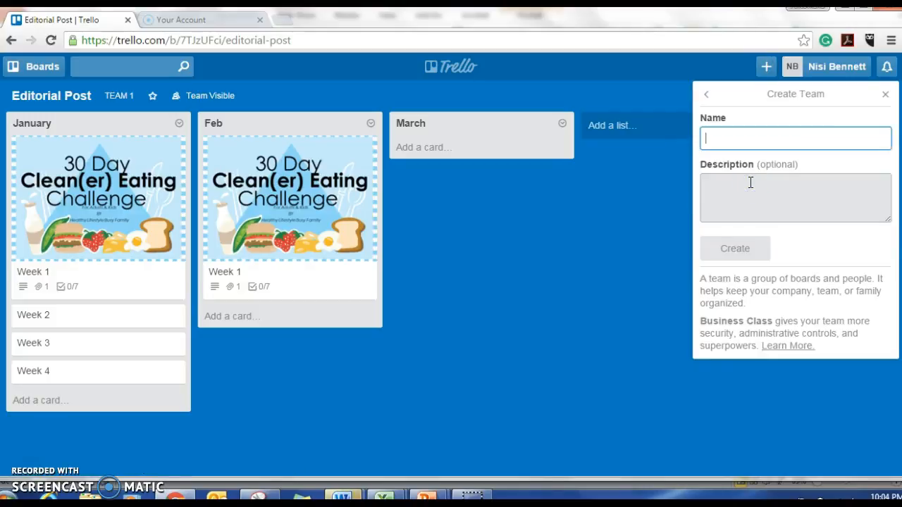
pyautogui.write('Blueprint')
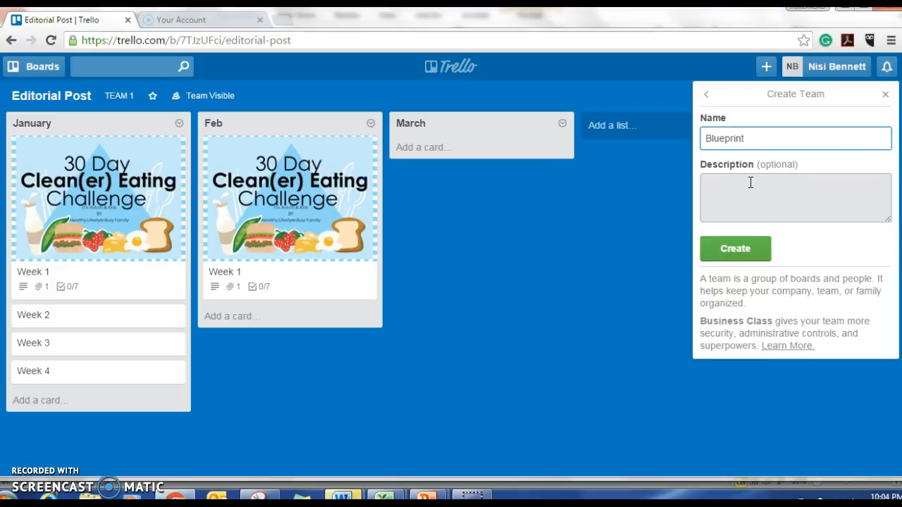
pyautogui.click(750, 188)
pyautogui.click(735, 250)
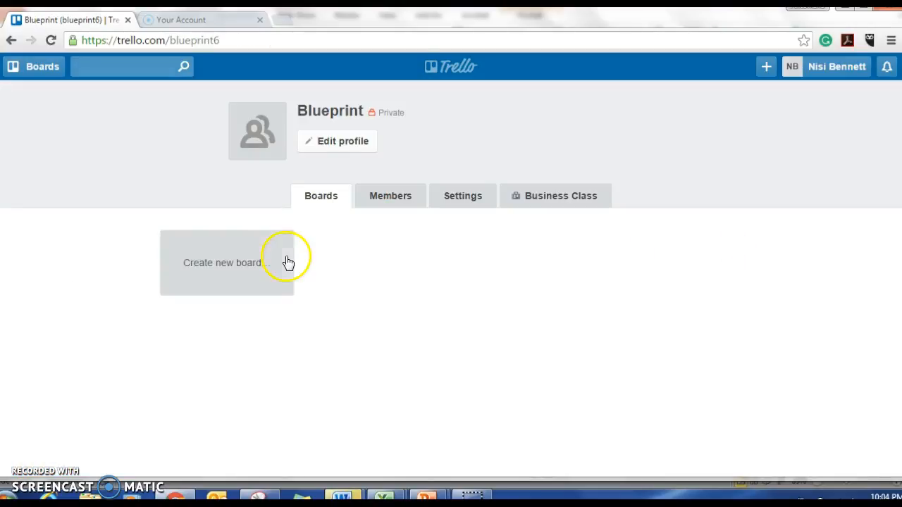
# Create a board titled "Editorial Post" in the Blueprint team.
pyautogui.click(215, 265)
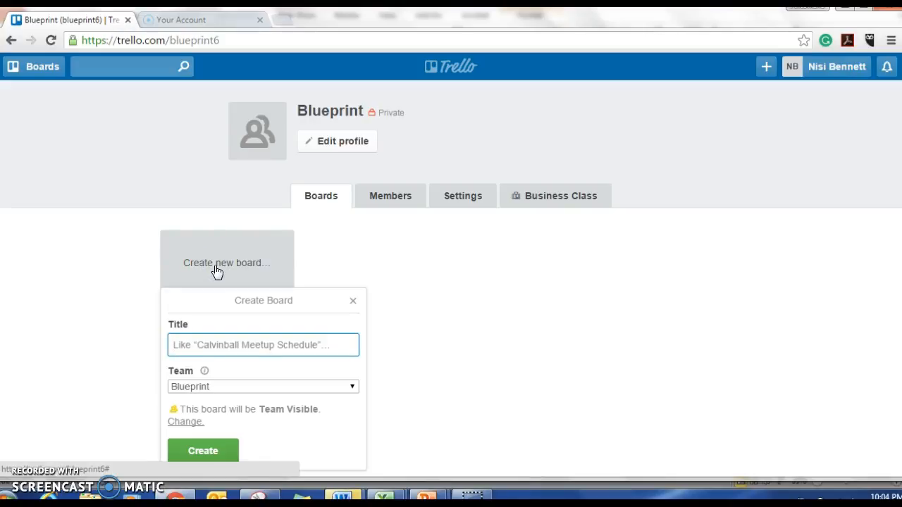
pyautogui.write('Editorila')
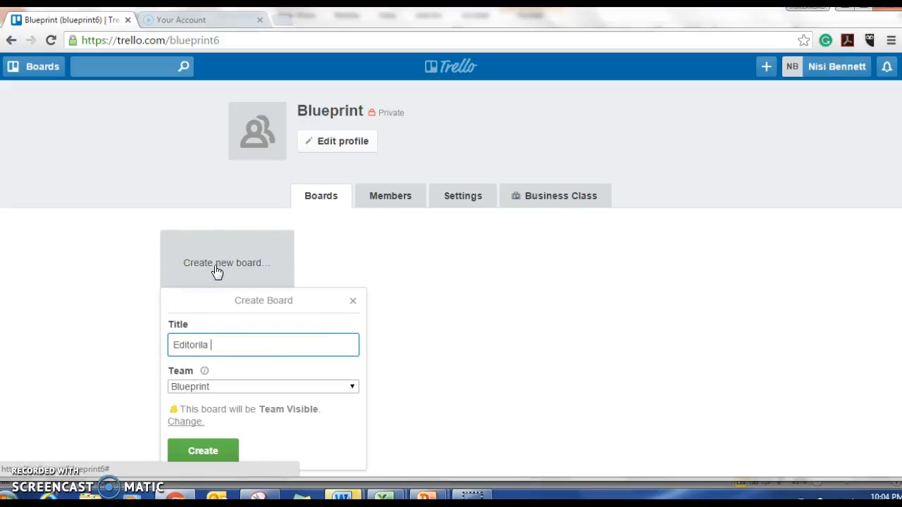
pyautogui.press('BackSpace')
pyautogui.press('BackSpace')
pyautogui.press('BackSpace')
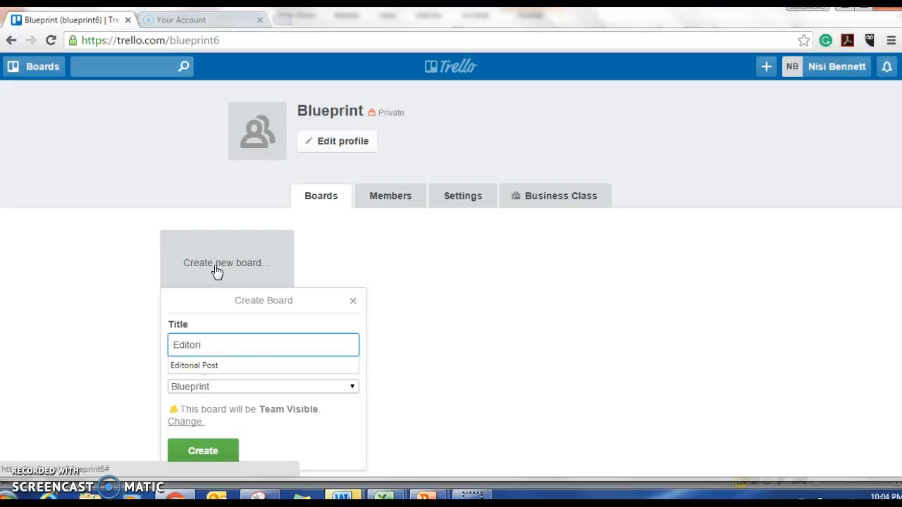
pyautogui.click(196, 367)
pyautogui.click(205, 448)
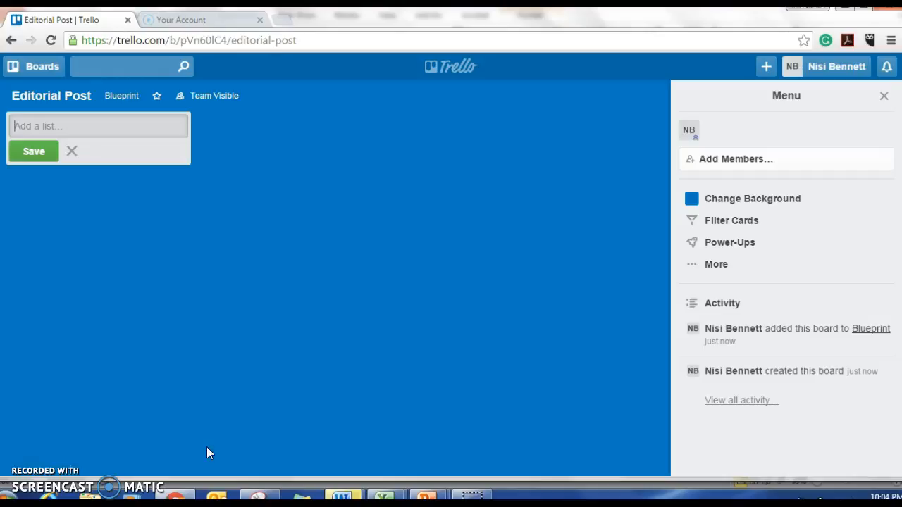
# Add the lists "Jan" and "Feb" to the new Editorial Post board.
pyautogui.click(65, 128)
pyautogui.write('Jan')
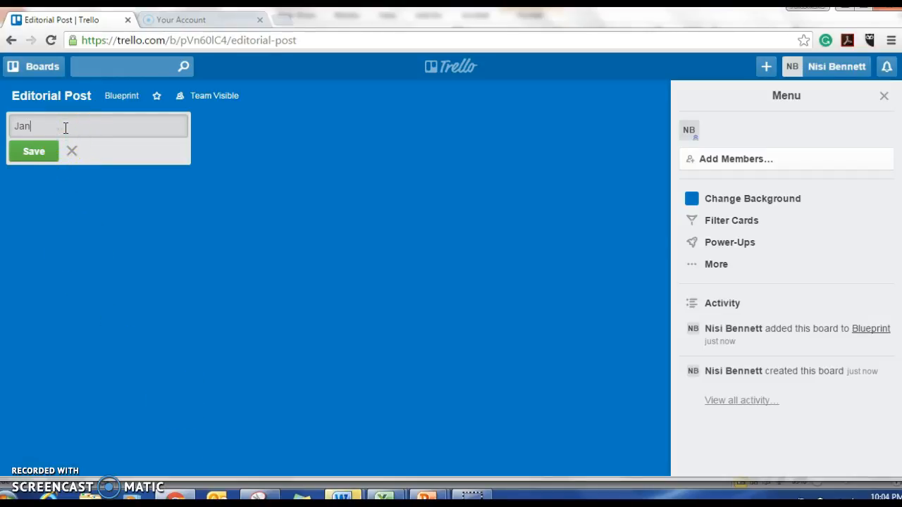
pyautogui.click(35, 153)
pyautogui.write('Feb')
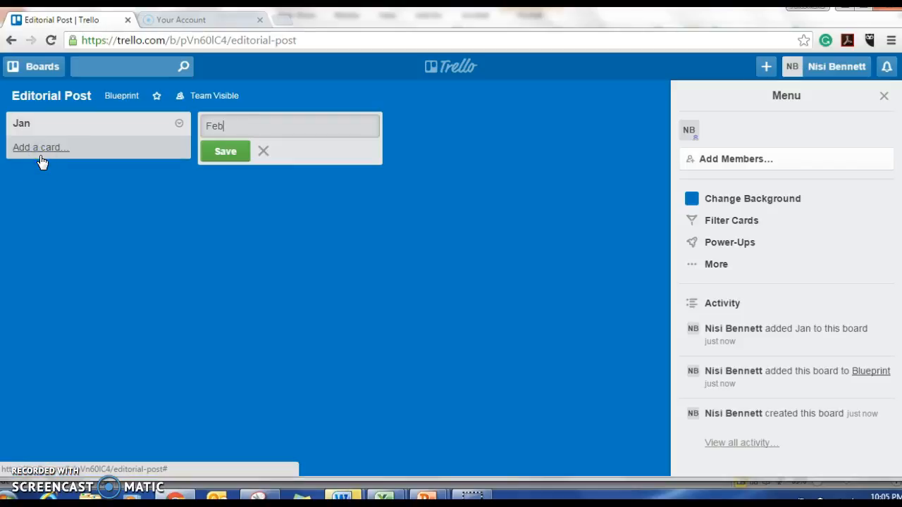
pyautogui.click(218, 152)
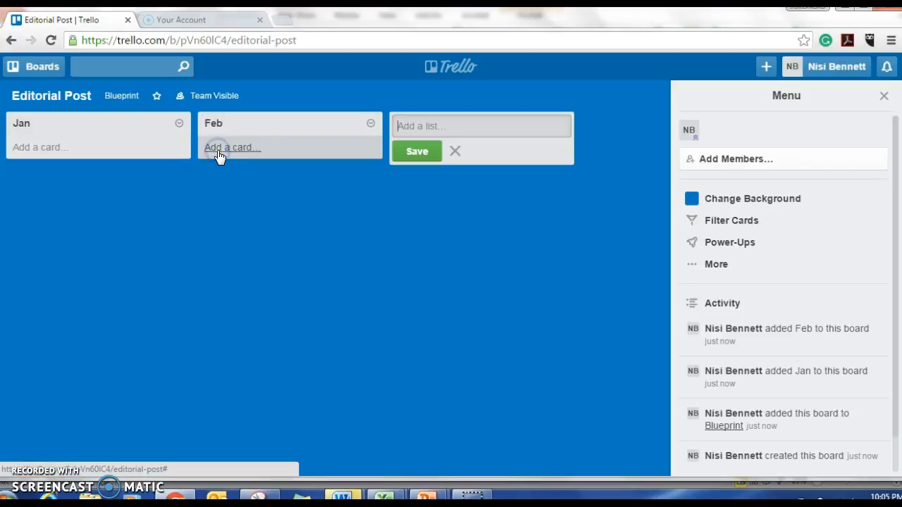
# Add a card titled "Week 1" to the Jan list of the Blueprint team's Editorial Post board.
pyautogui.click(178, 124)
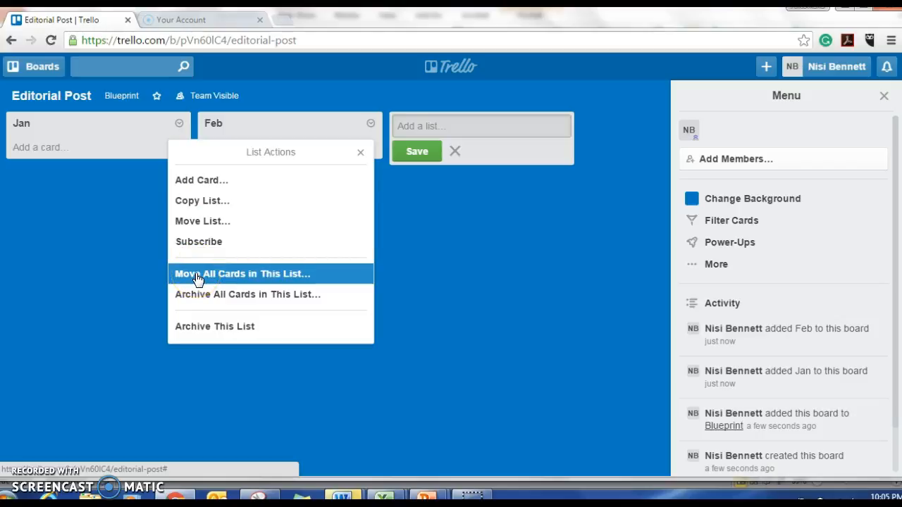
pyautogui.click(189, 183)
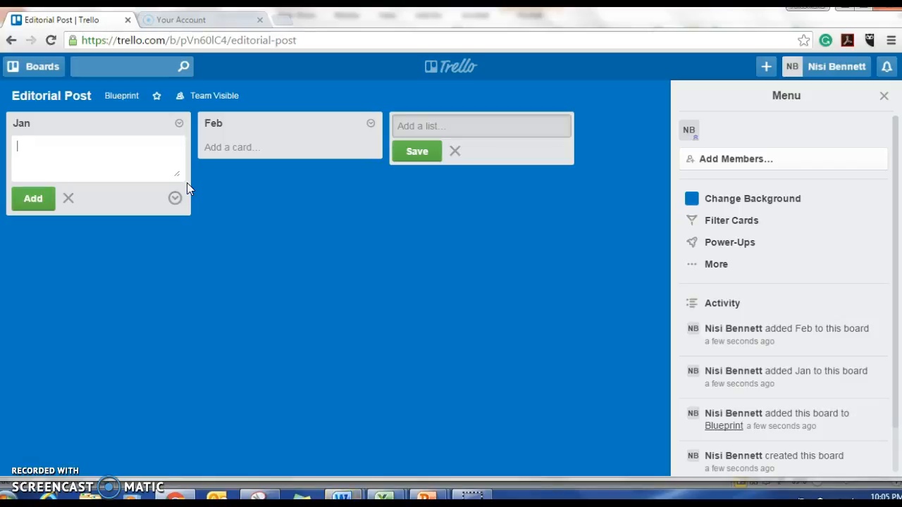
pyautogui.write('Week 1')
pyautogui.click(33, 198)
# Open and close the Week 1 card's details, and move the card from the Jan list to the Feb list.
pyautogui.click(73, 148)
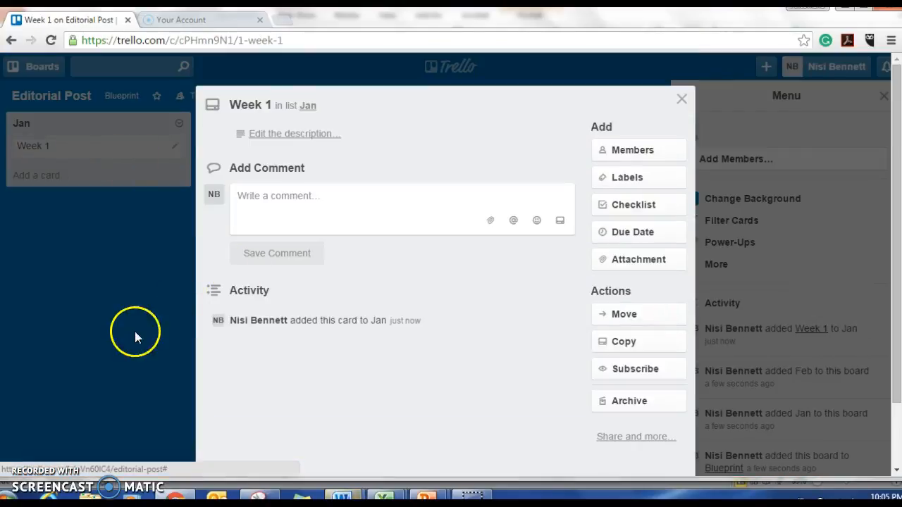
pyautogui.click(131, 332)
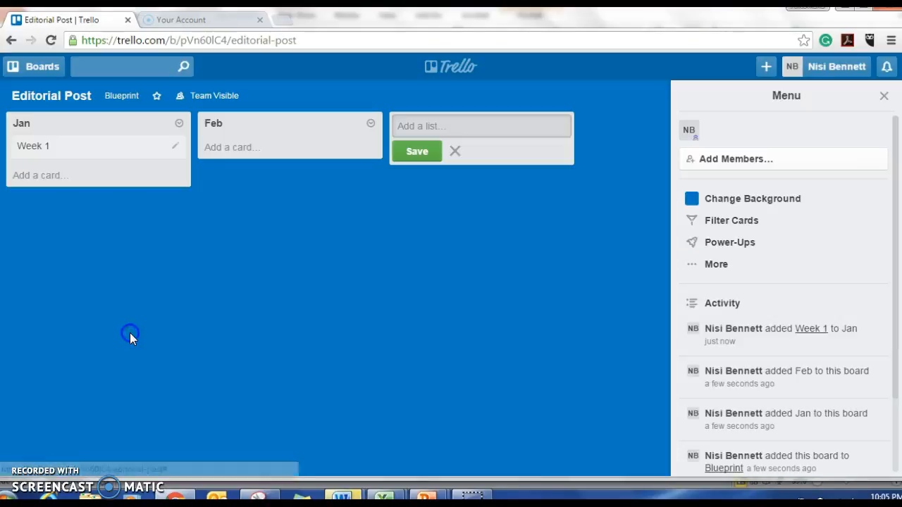
pyautogui.click(92, 154)
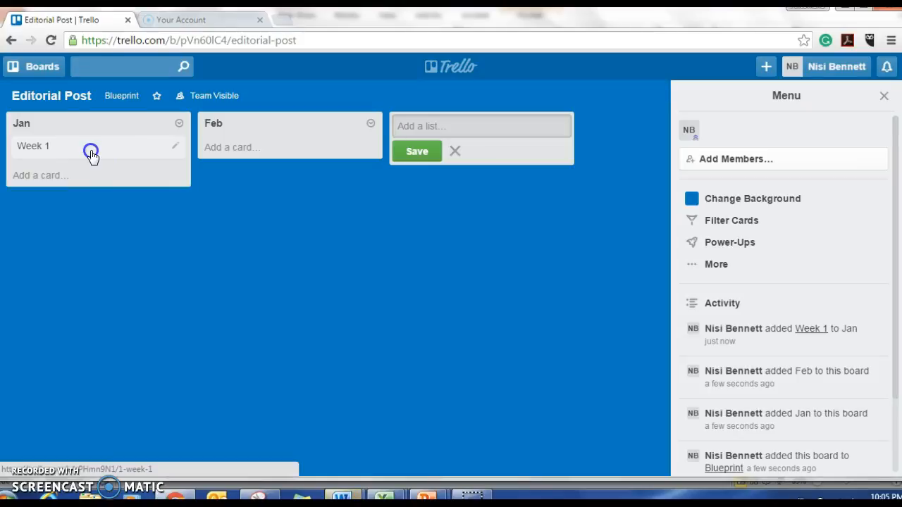
pyautogui.moveTo(92, 154); pyautogui.dragTo(290, 164)
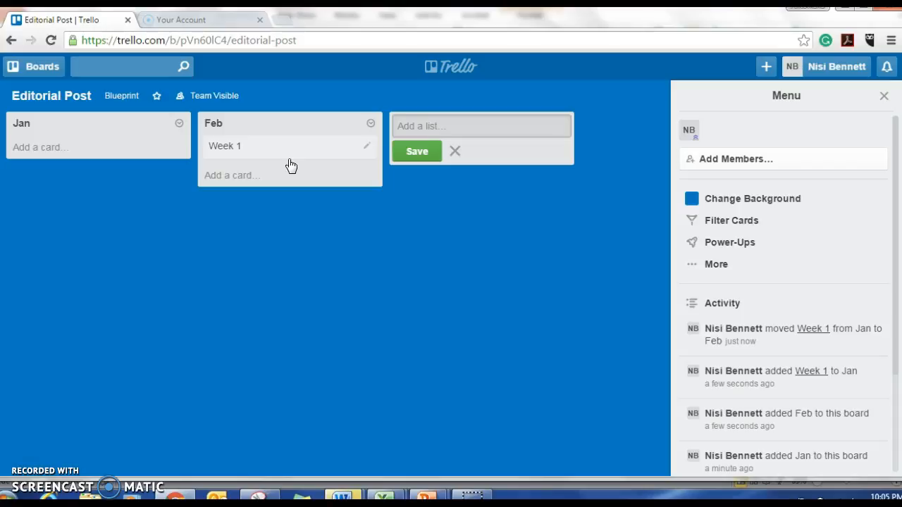
# Open the Week 1 card in Feb and draft an eleven-line placeholder comment, from "dfalddkfalkjdfakdnfajkdf;ajdflkhadfhjad;fadff" and "adsfa" down to "fads", "fadsf" and "adsf".
pyautogui.doubleClick(289, 157)
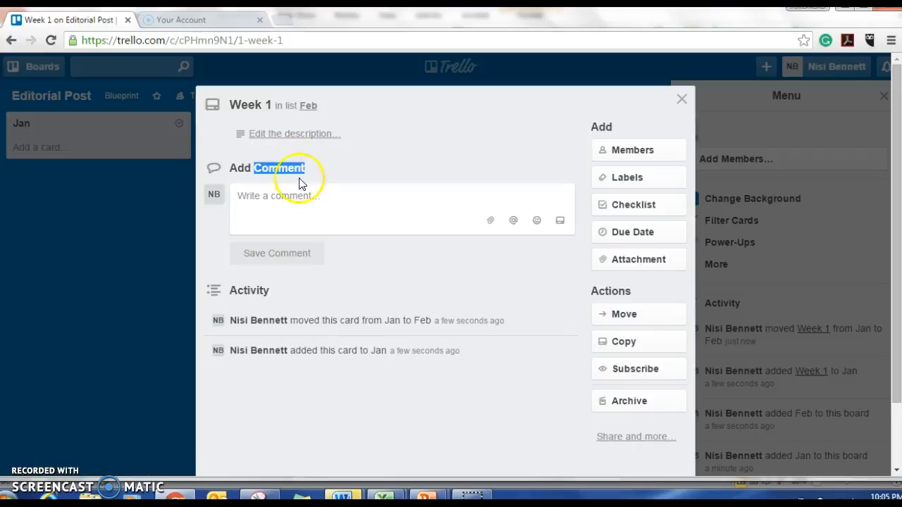
pyautogui.click(302, 199)
pyautogui.write('dfalddkfalkjdfa')
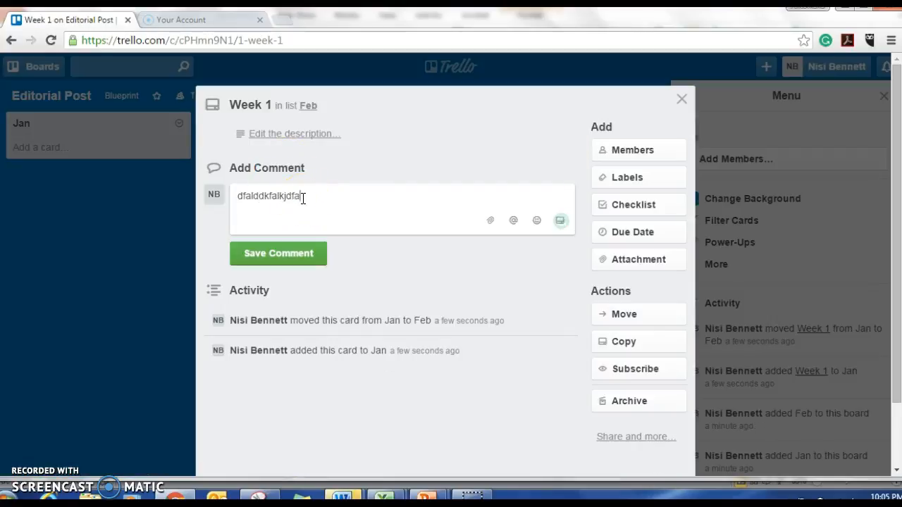
pyautogui.write('ldnfajkdf;ajdflkhadfhjad;fadff')
pyautogui.press('Return')
pyautogui.write('adsfa')
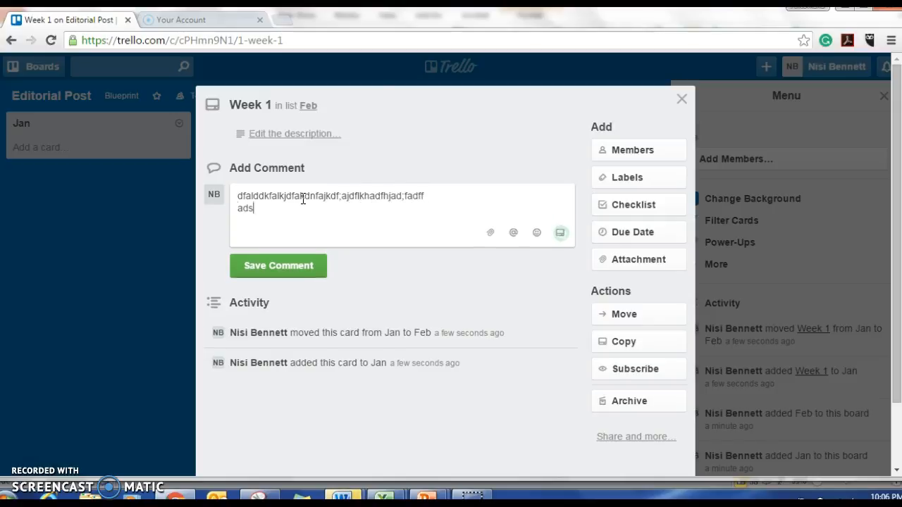
pyautogui.press('Return')
pyautogui.write('dsfasdfa dsfads fasd fa sdfa')
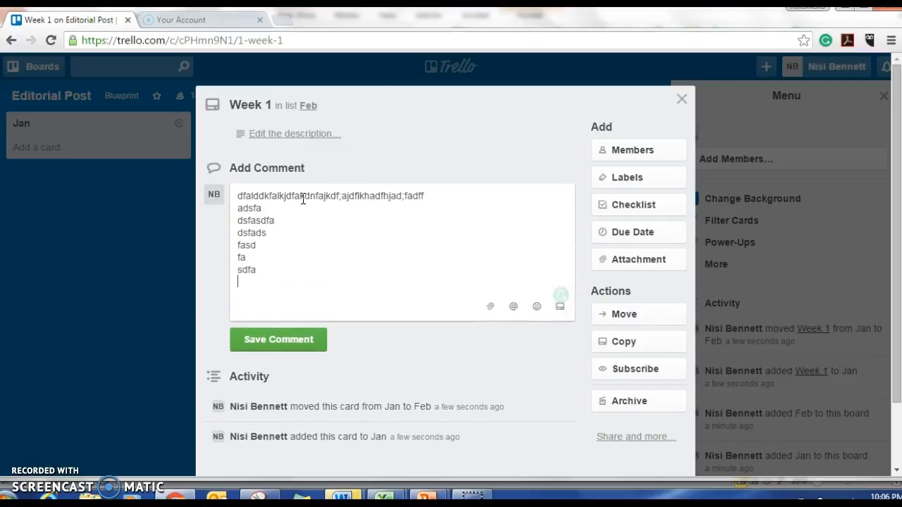
pyautogui.write(' dfads fads')
pyautogui.press('Return')
pyautogui.write('fadsf')
pyautogui.press('Return')
pyautogui.write('adsf')
pyautogui.press('Return')
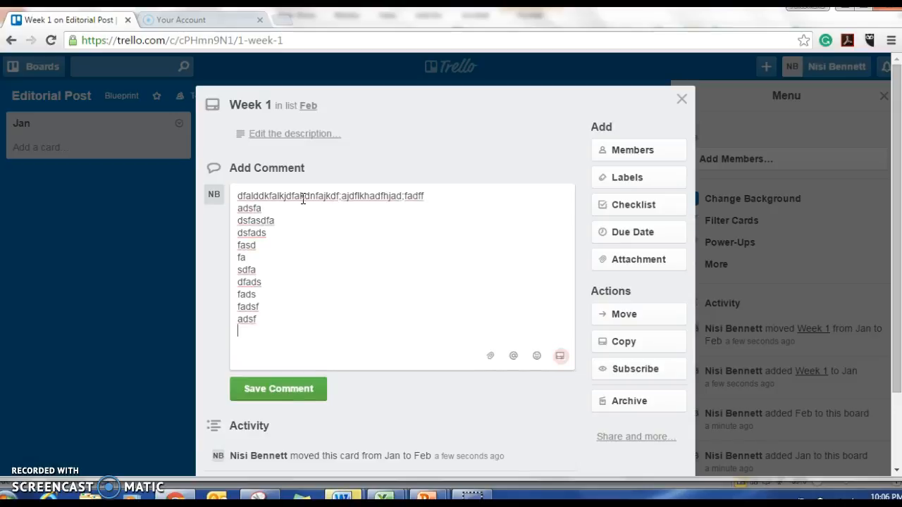
# Attach the image Slide1.PNG from the computer to the Week 1 card through its comment.
pyautogui.click(490, 356)
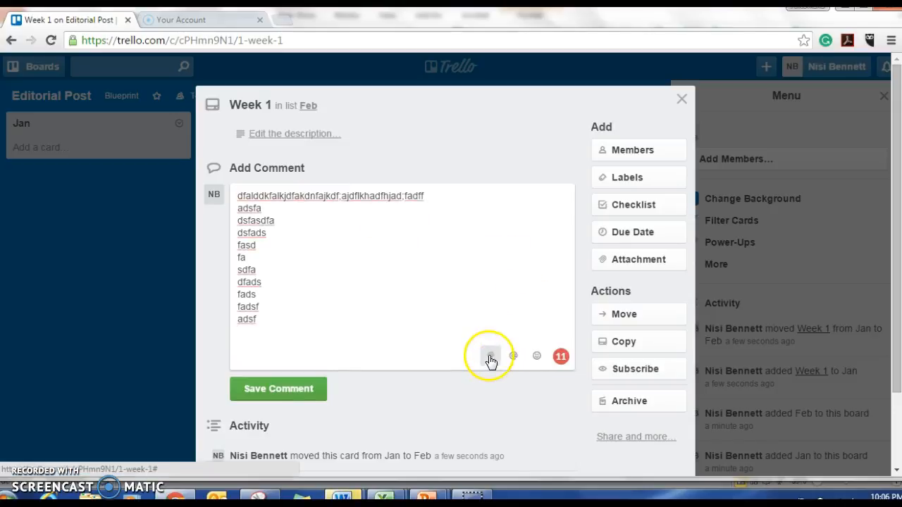
pyautogui.click(493, 239)
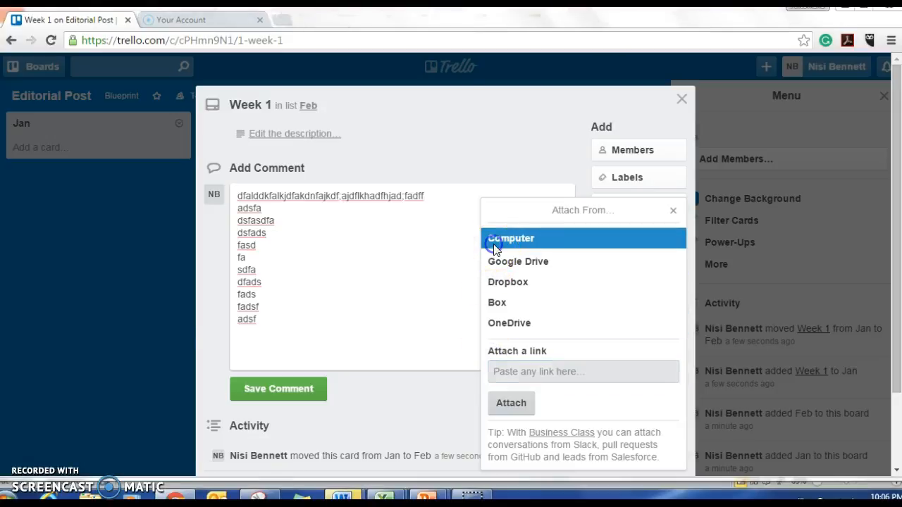
pyautogui.doubleClick(160, 113)
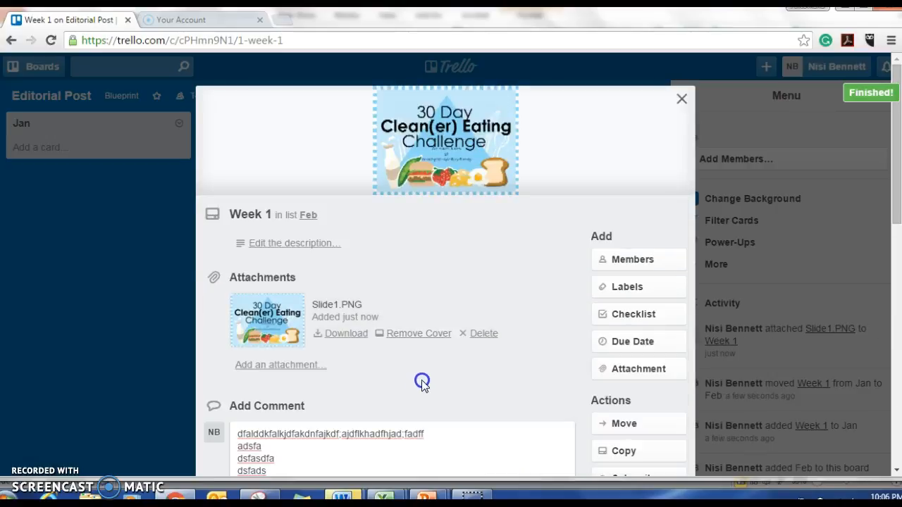
pyautogui.moveTo(892, 167); pyautogui.dragTo(875, 134)
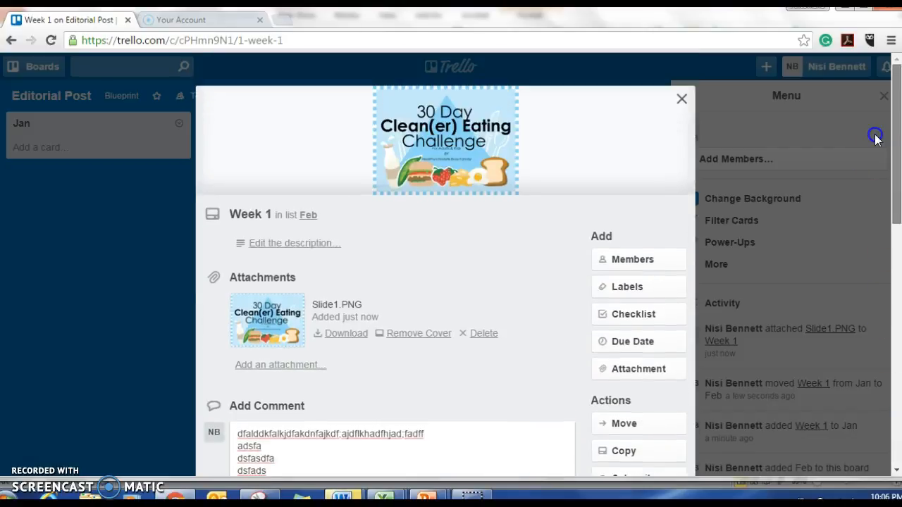